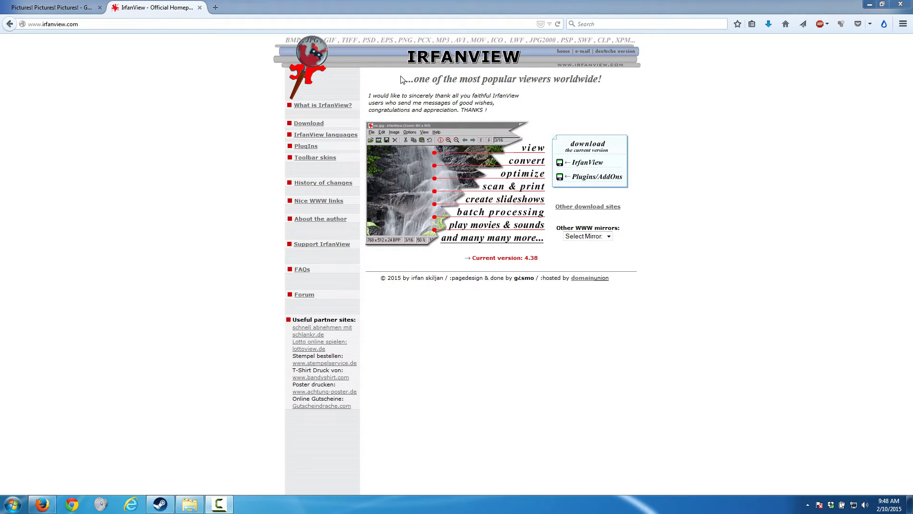
# Show the German Shepherds forum's Pictures board and scroll down to the sticky resize guide
pyautogui.click(41, 12)
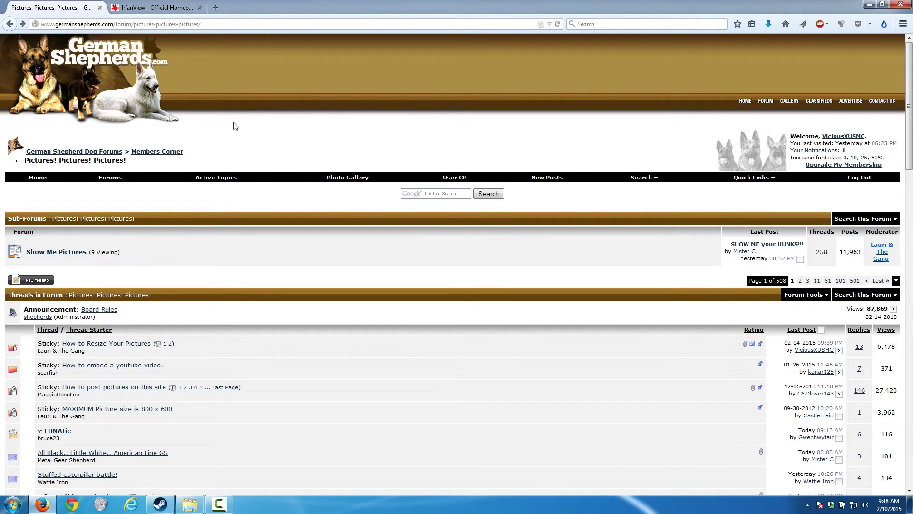
pyautogui.scroll(-1, 336, 156)
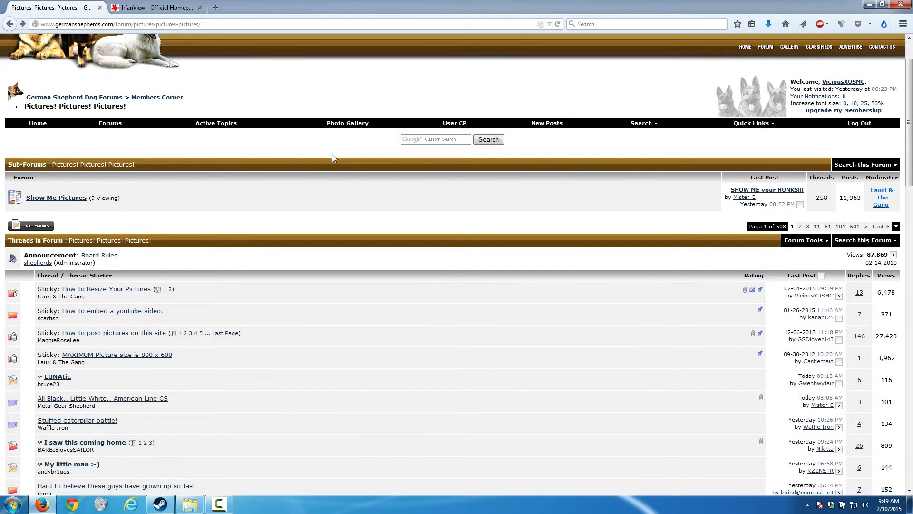
pyautogui.scroll(-1, 331, 155)
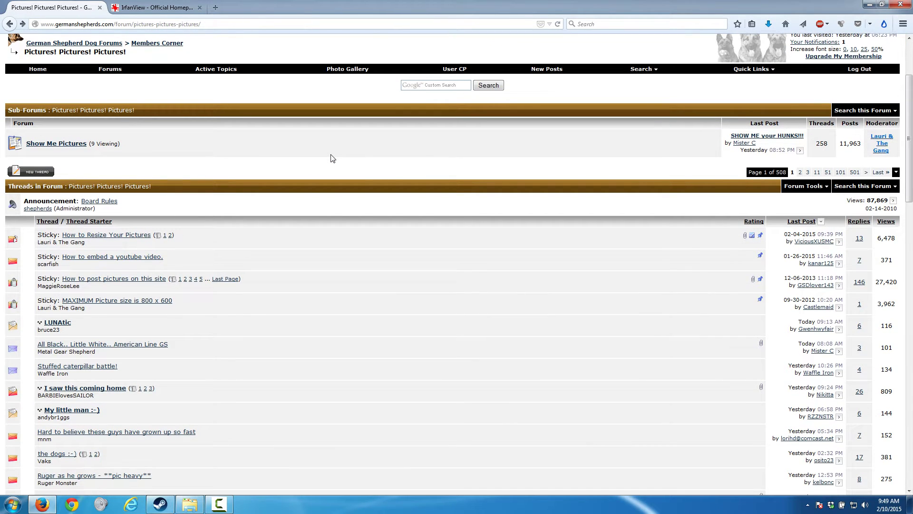
pyautogui.scroll(-3, 332, 158)
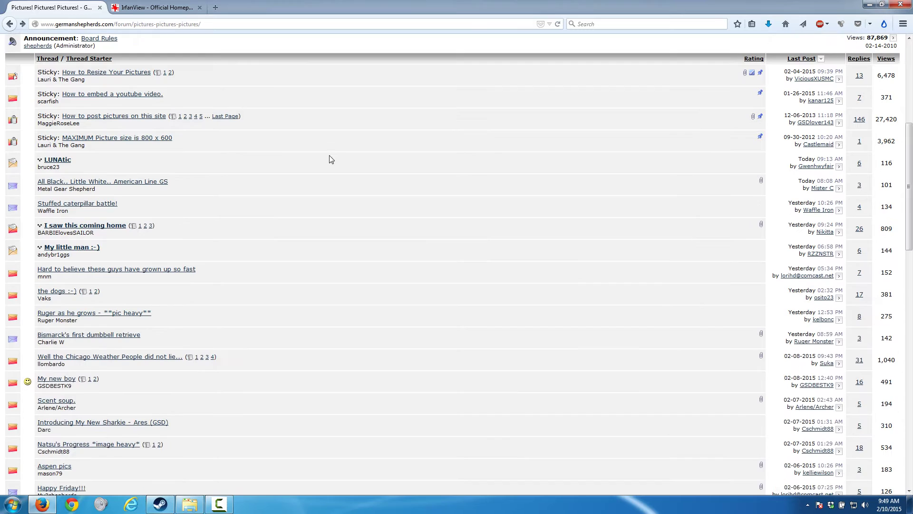
pyautogui.scroll(5, 354, 198)
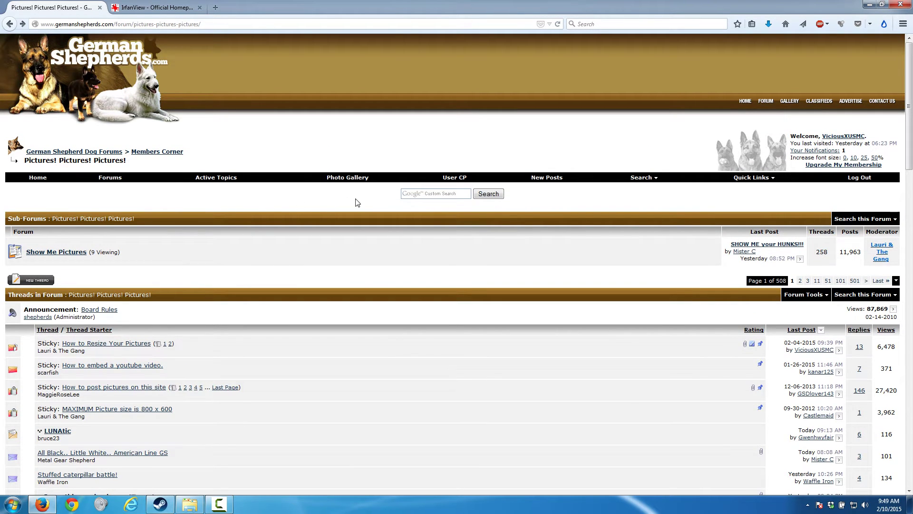
pyautogui.scroll(-1, 178, 178)
pyautogui.scroll(-1, 173, 180)
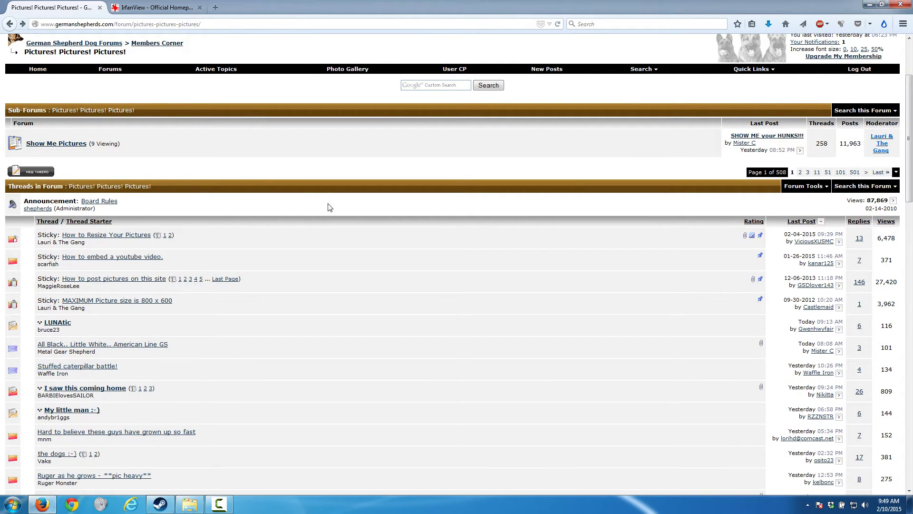
pyautogui.scroll(-1, 347, 218)
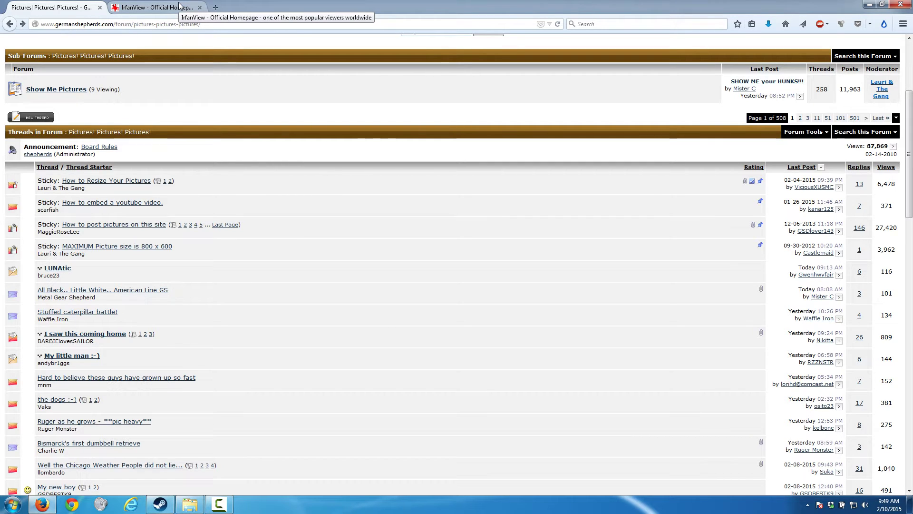
pyautogui.click(155, 10)
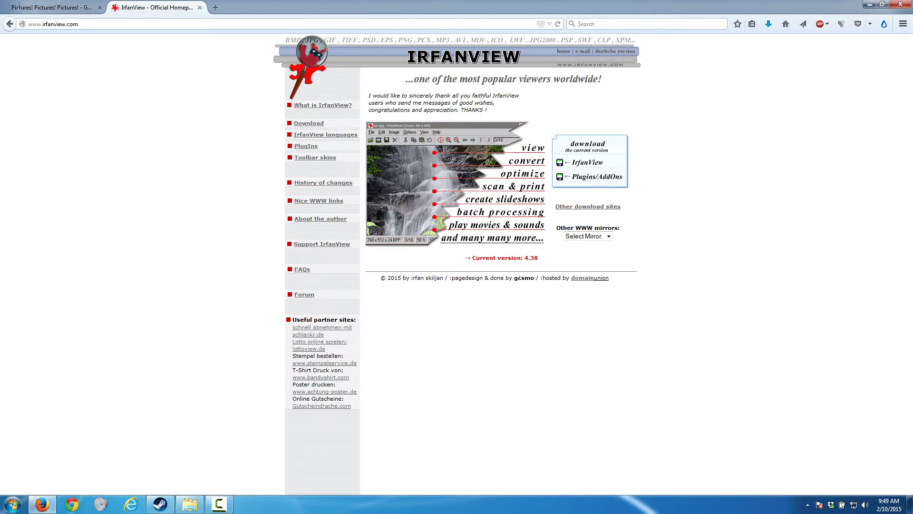
pyautogui.click(46, 10)
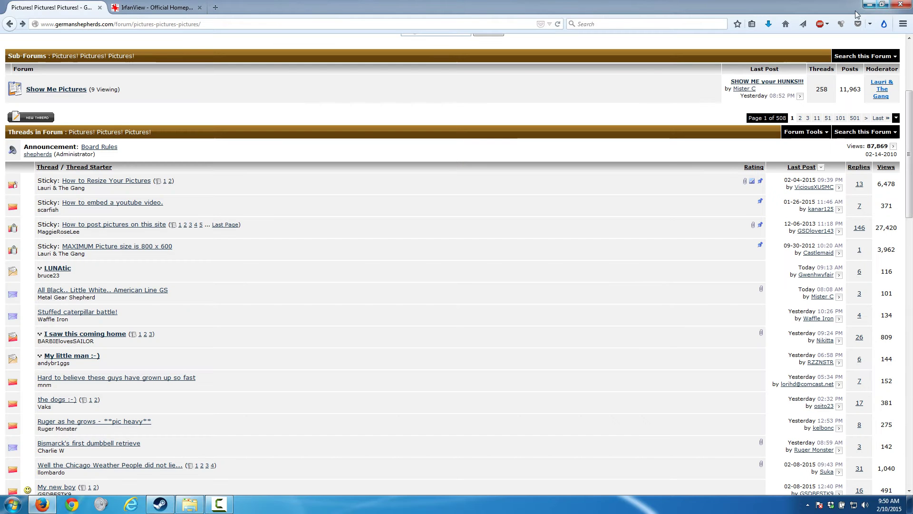
# Return to the IrfanView Tutorial folder and open 1287913.jpg in IrfanView
pyautogui.click(870, 4)
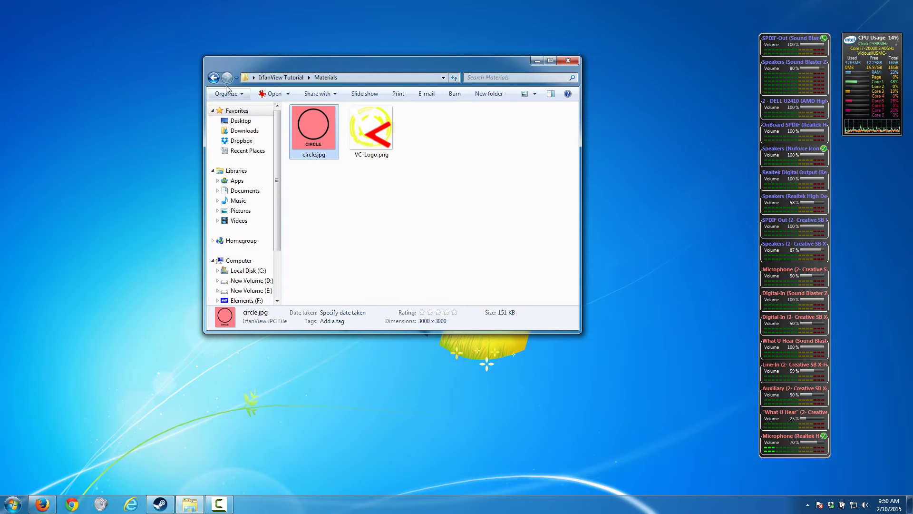
pyautogui.click(214, 78)
pyautogui.doubleClick(379, 141)
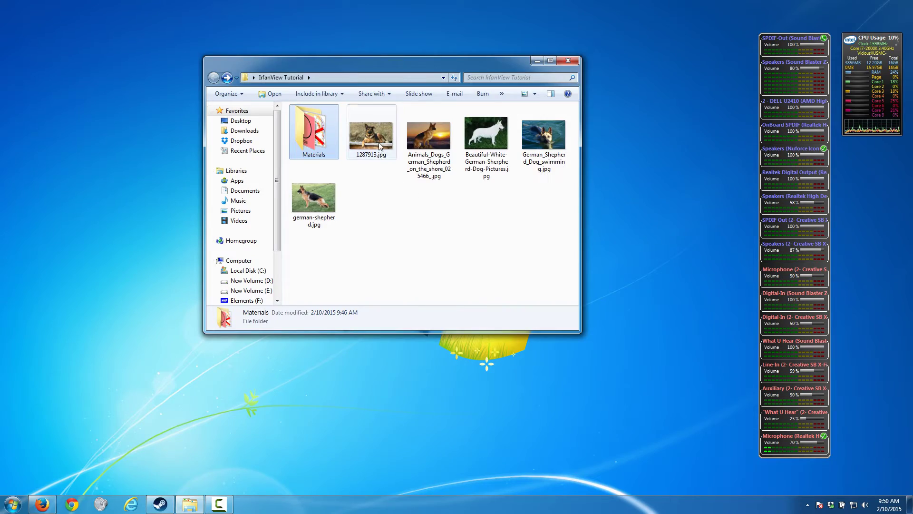
# Browse through the dog photos, then close IrfanView and open the Materials folder
pyautogui.scroll(-3, 378, 142)
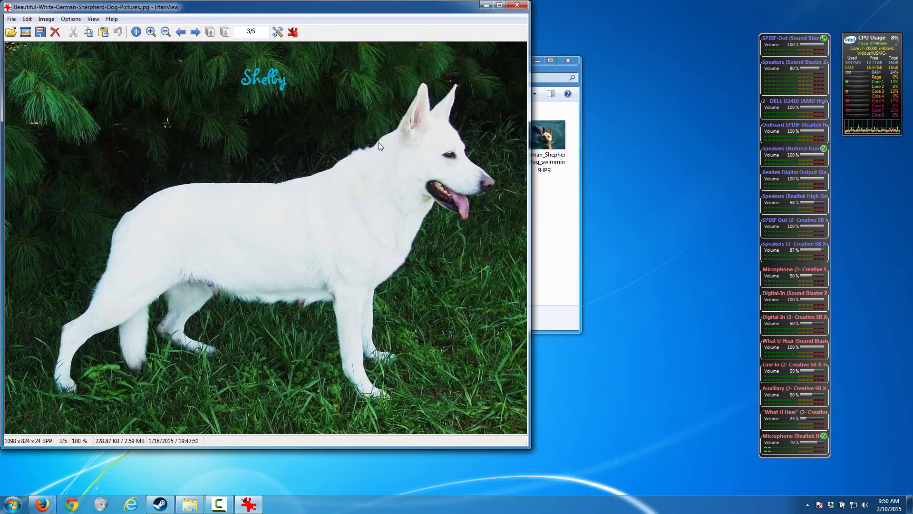
pyautogui.scroll(1, 379, 142)
pyautogui.scroll(2, 378, 142)
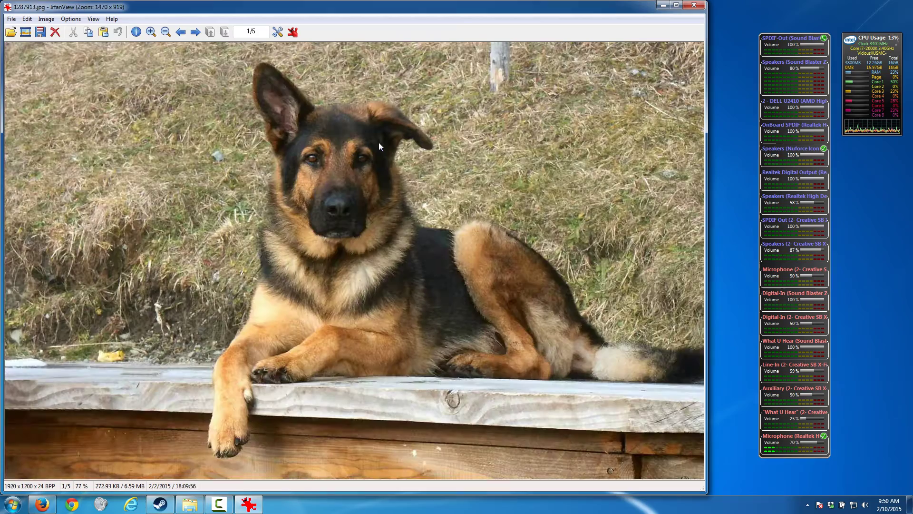
pyautogui.scroll(-2, 378, 142)
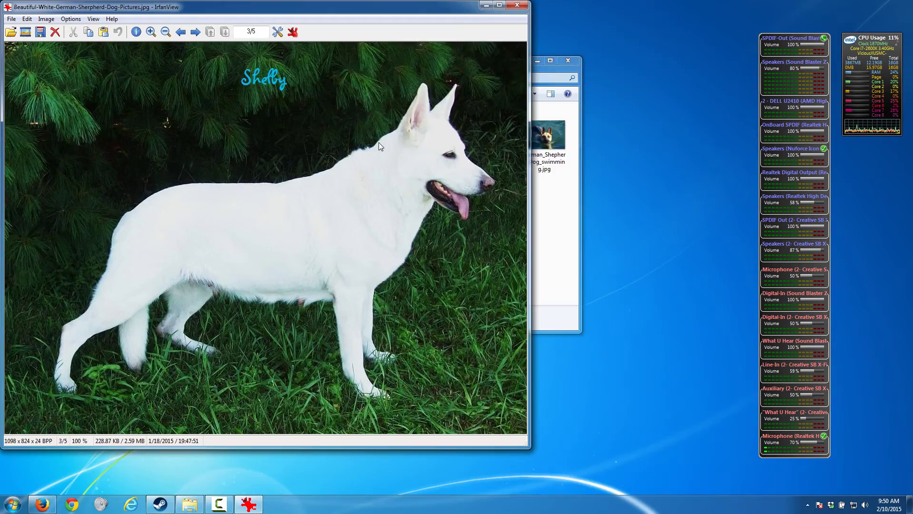
pyautogui.scroll(2, 379, 142)
pyautogui.scroll(-2, 379, 142)
pyautogui.scroll(2, 379, 141)
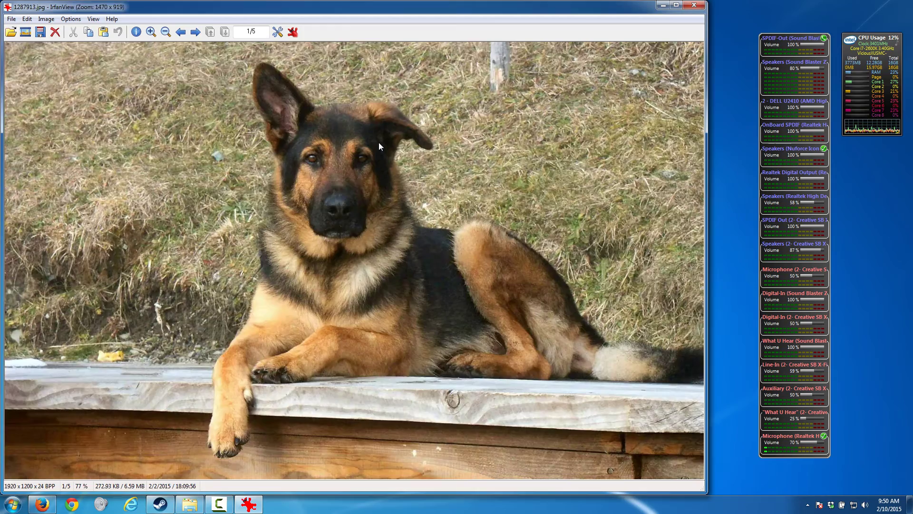
pyautogui.scroll(-2, 379, 141)
pyautogui.scroll(2, 379, 141)
pyautogui.click(694, 5)
pyautogui.doubleClick(313, 131)
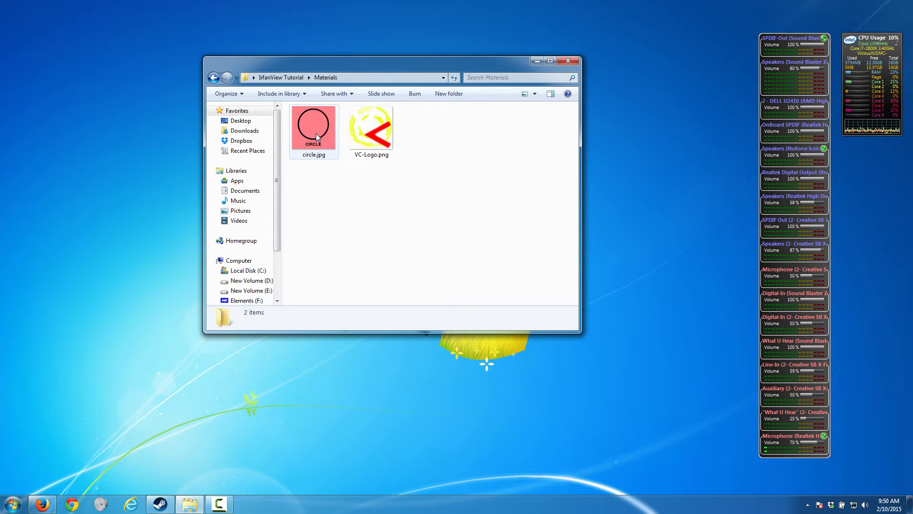
# Open circle.jpg in IrfanView and move its window to the right
pyautogui.doubleClick(317, 137)
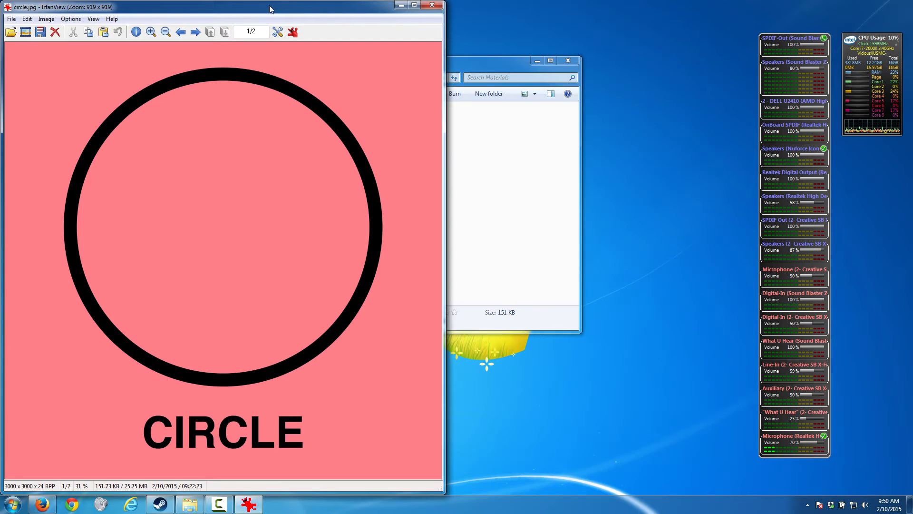
pyautogui.moveTo(270, 9); pyautogui.dragTo(507, 14)
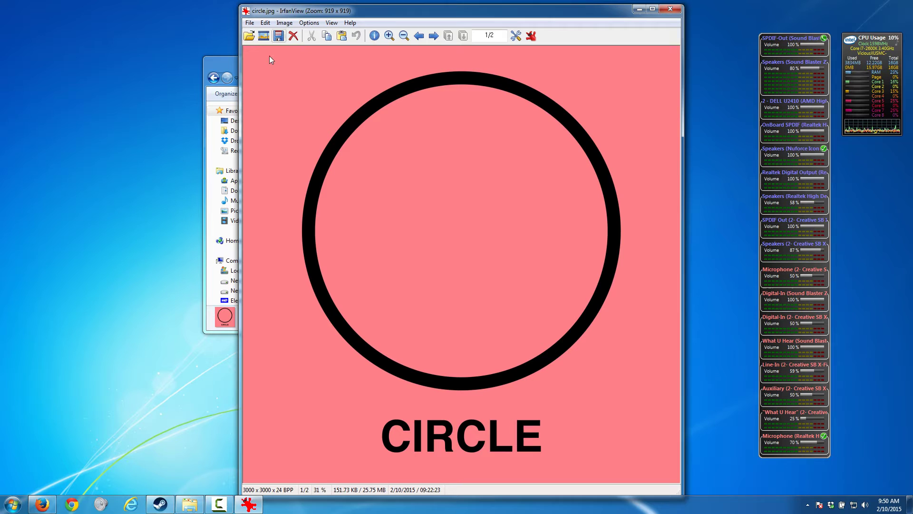
# Resize circle.jpg to width 800 and height 600 with Preserve aspect ratio unchecked
pyautogui.click(285, 23)
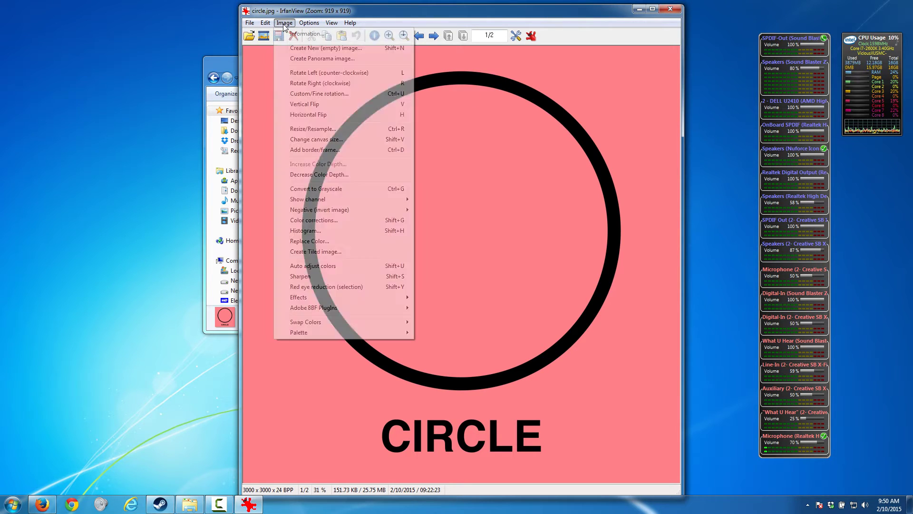
pyautogui.click(332, 130)
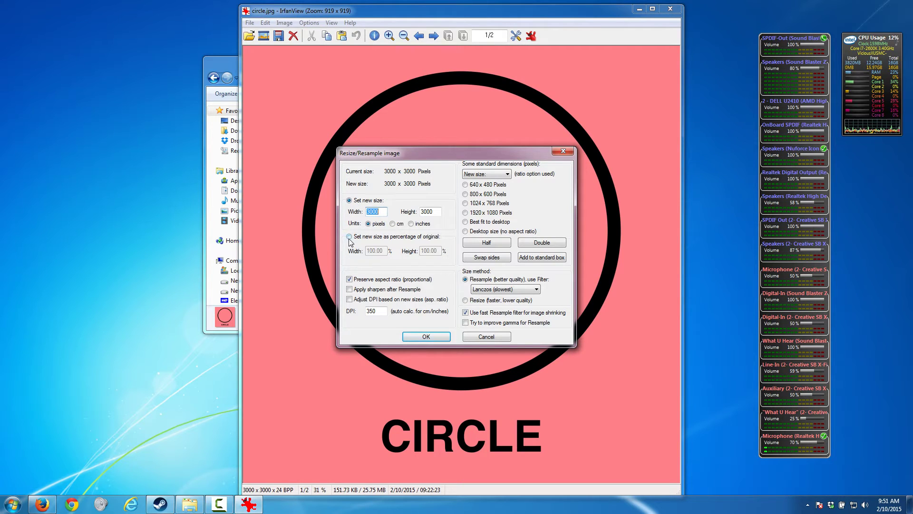
pyautogui.click(349, 279)
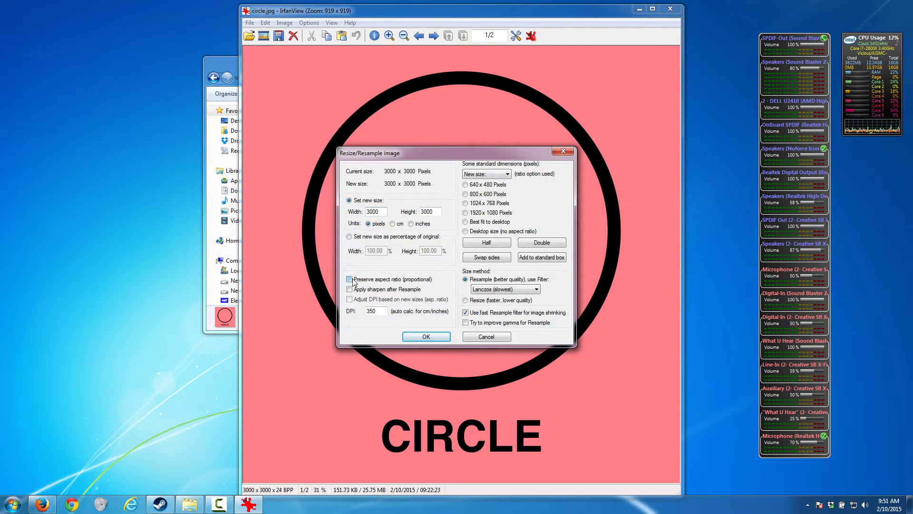
pyautogui.click(382, 211)
pyautogui.doubleClick(382, 212)
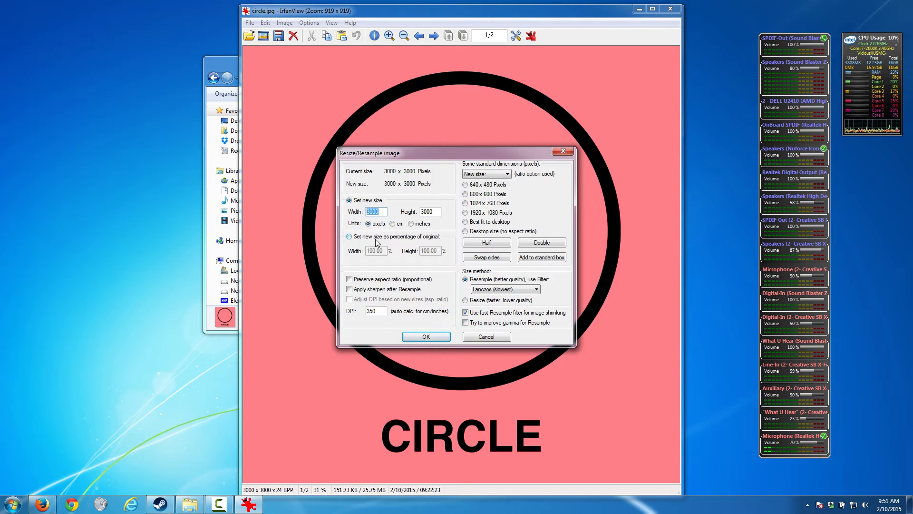
pyautogui.write('800')
pyautogui.press('Tab')
pyautogui.write('600')
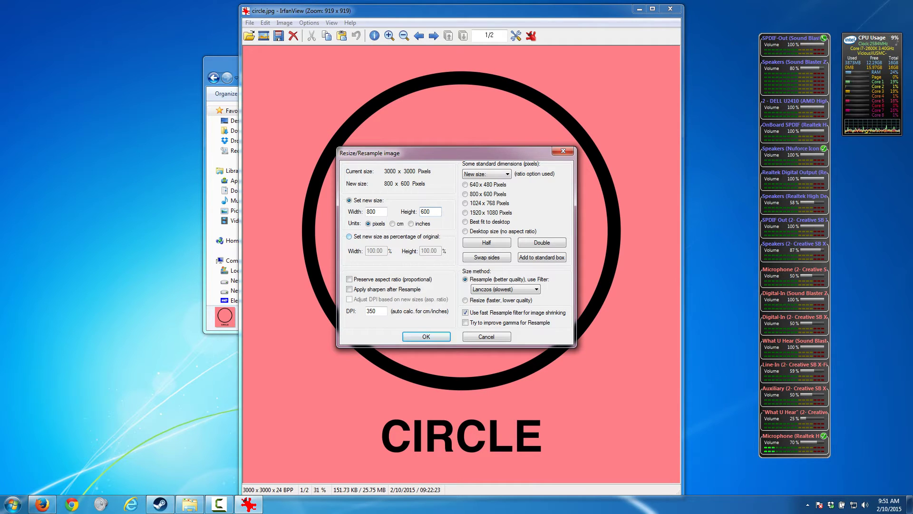
pyautogui.click(426, 338)
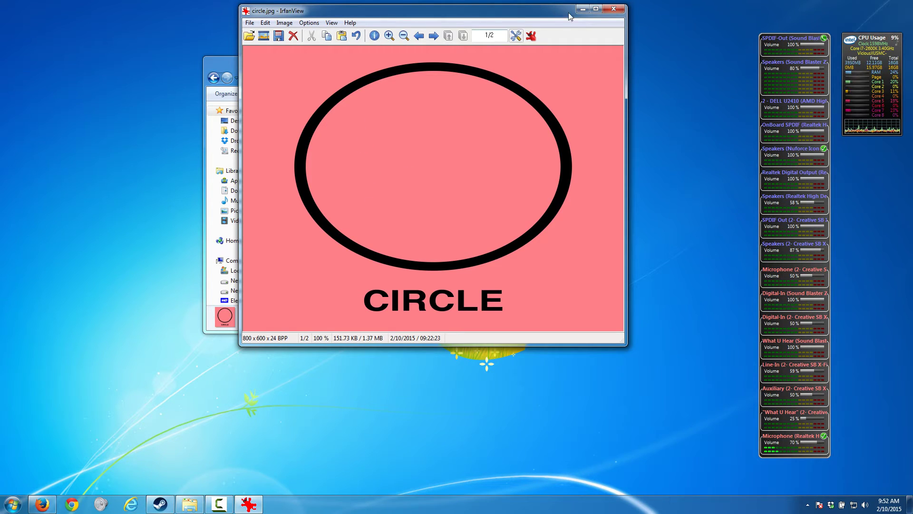
# Undo the 800 x 600 resize, restoring circle.jpg to 3000 x 3000
pyautogui.click(265, 23)
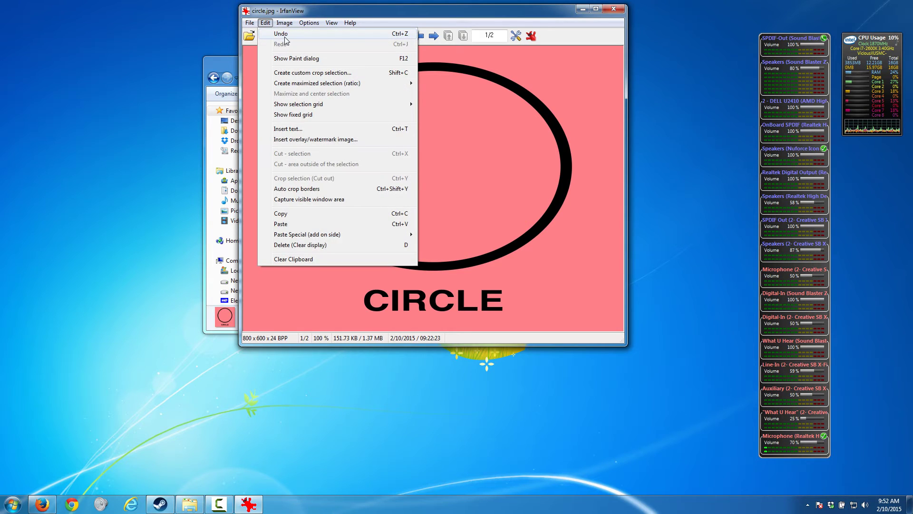
pyautogui.click(276, 36)
pyautogui.moveTo(193, 12); pyautogui.dragTo(385, 14)
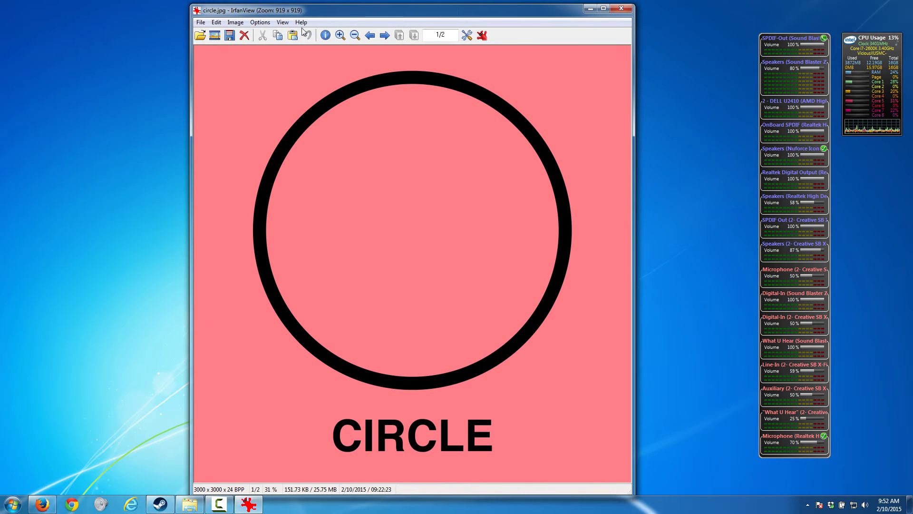
# Resize circle.jpg to 600 x 600 pixels with aspect ratio preserved
pyautogui.click(236, 23)
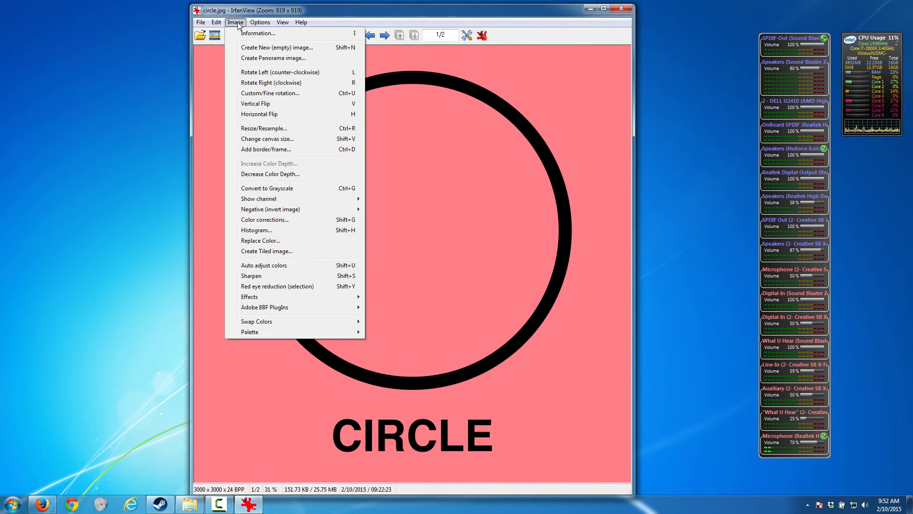
pyautogui.click(279, 129)
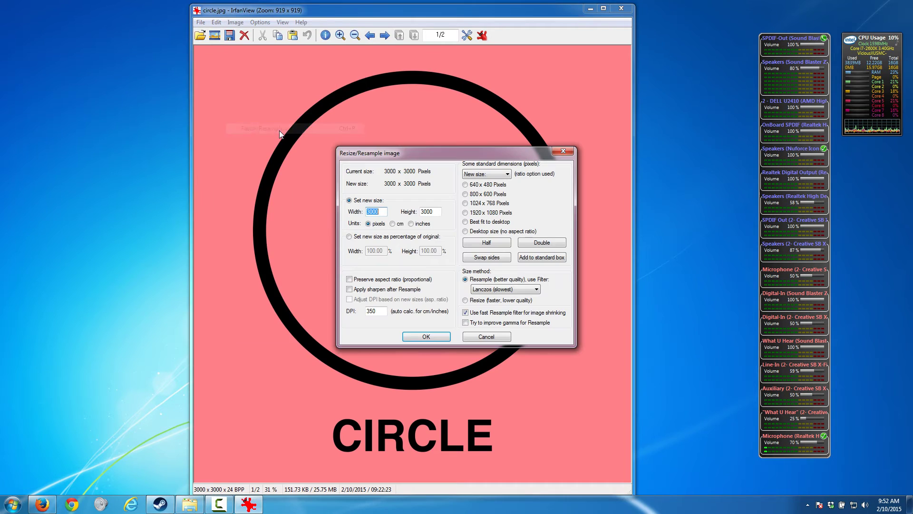
pyautogui.click(352, 279)
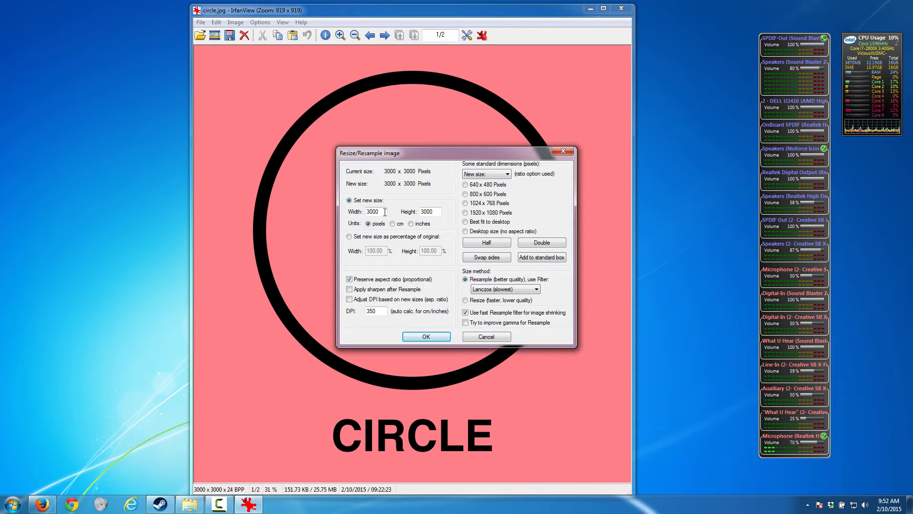
pyautogui.moveTo(384, 212); pyautogui.dragTo(366, 213)
pyautogui.write('600')
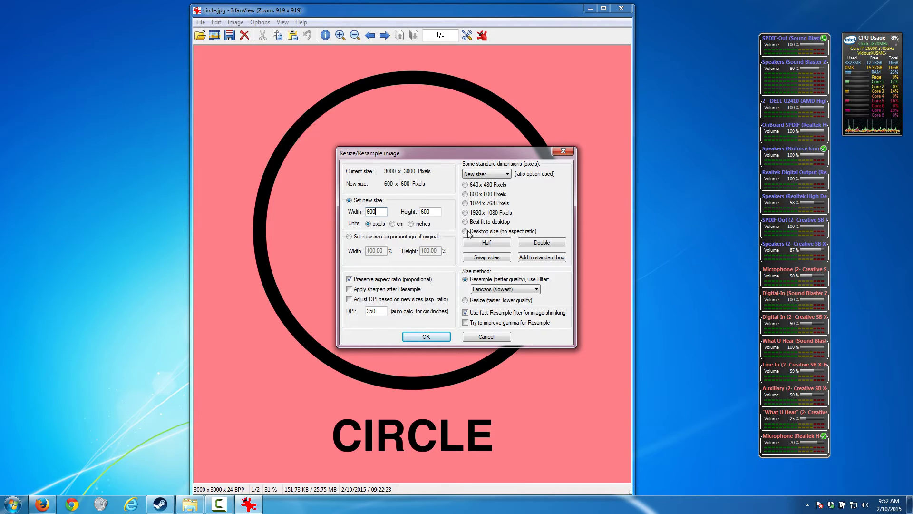
pyautogui.doubleClick(434, 213)
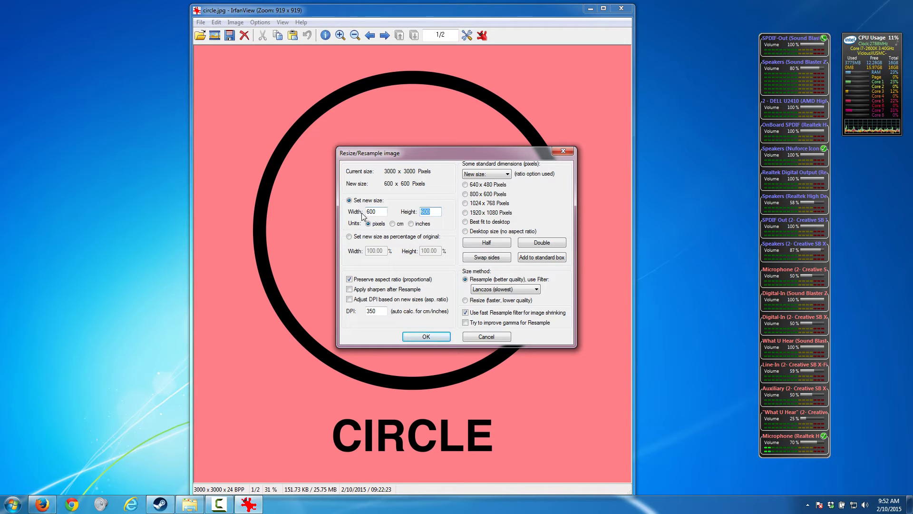
pyautogui.click(426, 336)
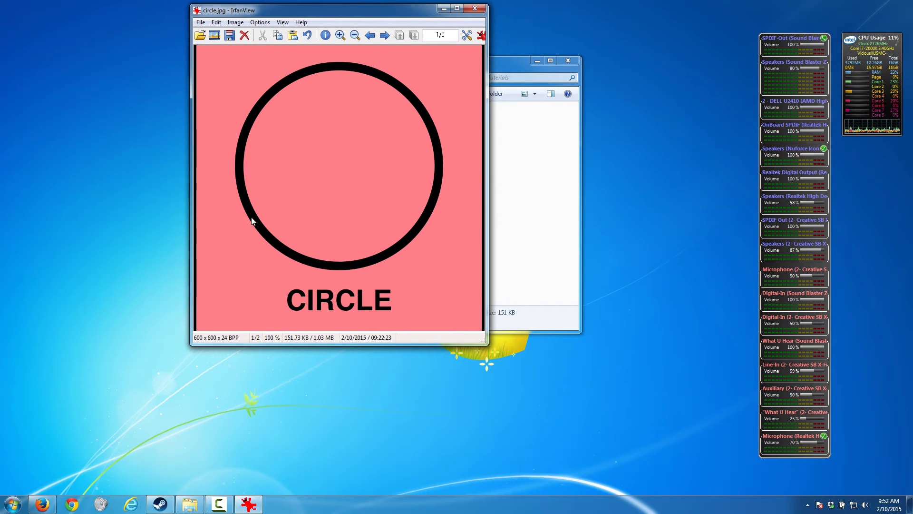
# Close circle.jpg, go back to IrfanView Tutorial, and open German_Shepherd_Dog_swimming.jpg
pyautogui.click(475, 11)
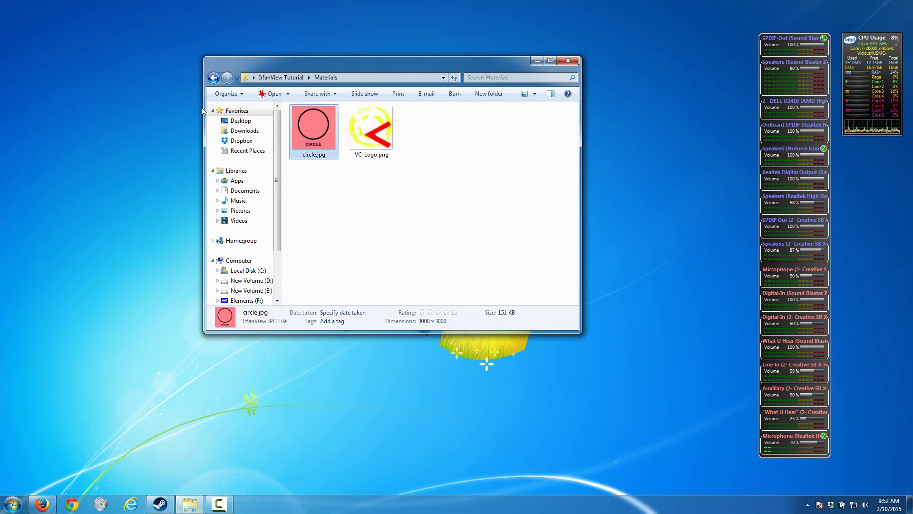
pyautogui.click(213, 78)
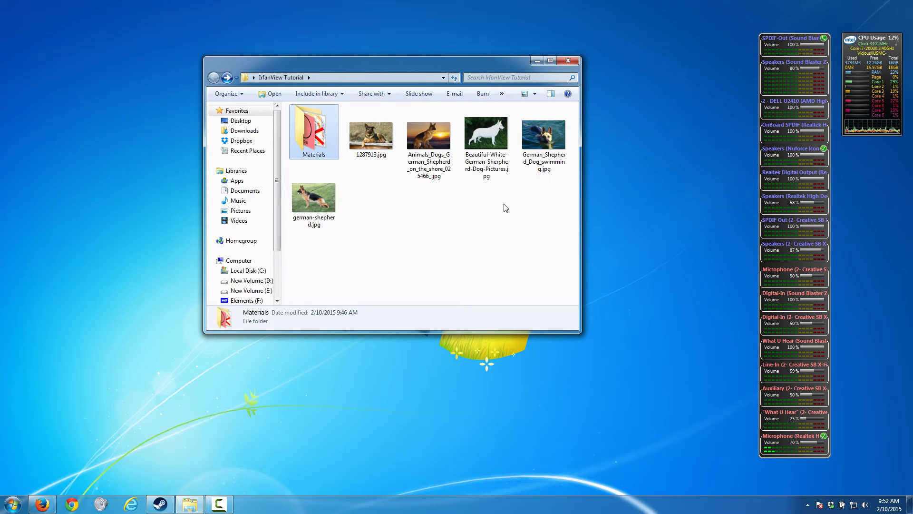
pyautogui.doubleClick(541, 140)
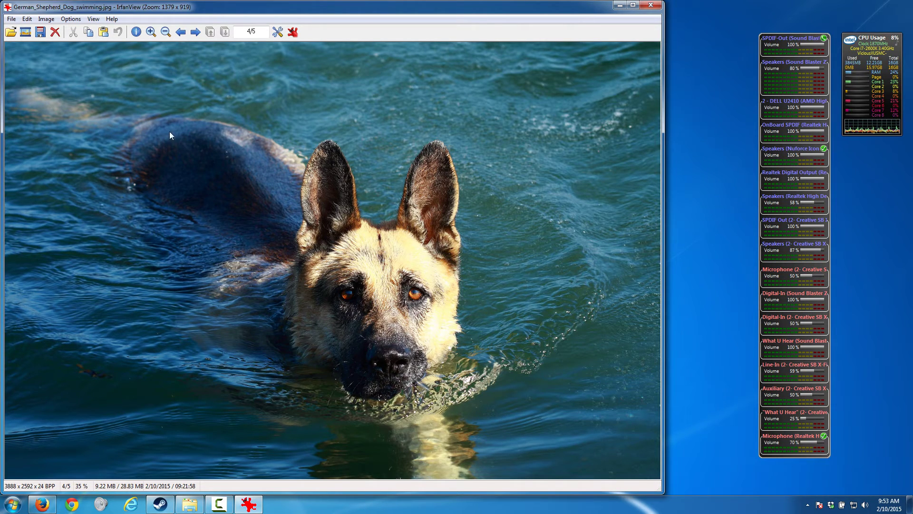
# Mark an area around the swimming dog and crop the photo to 2721 x 1850
pyautogui.moveTo(151, 123); pyautogui.dragTo(598, 418)
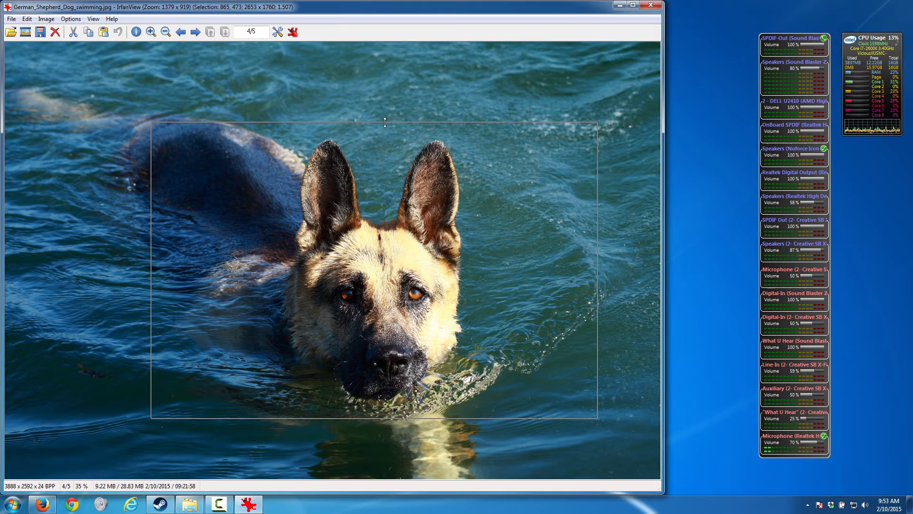
pyautogui.moveTo(386, 122); pyautogui.dragTo(390, 112)
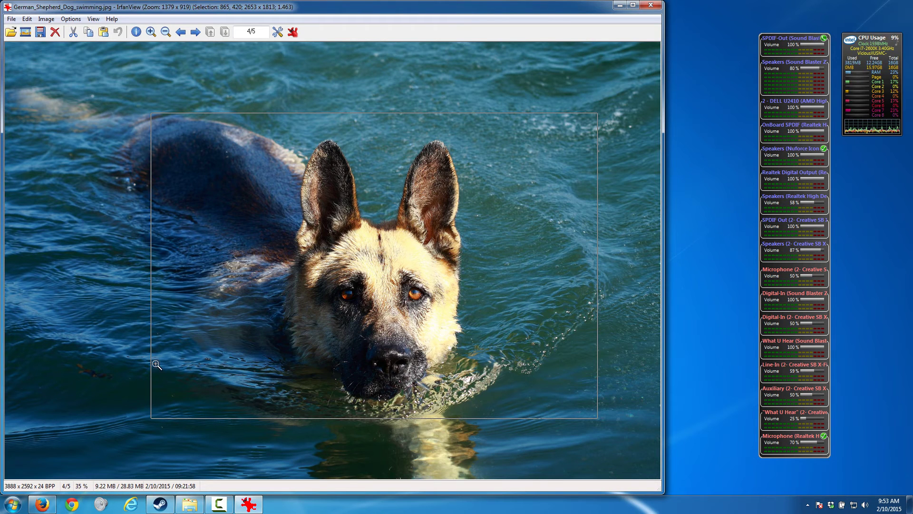
pyautogui.moveTo(151, 362)
pyautogui.mouseDown()
pyautogui.moveTo(185, 364)
pyautogui.moveTo(163, 365)
pyautogui.mouseUp()
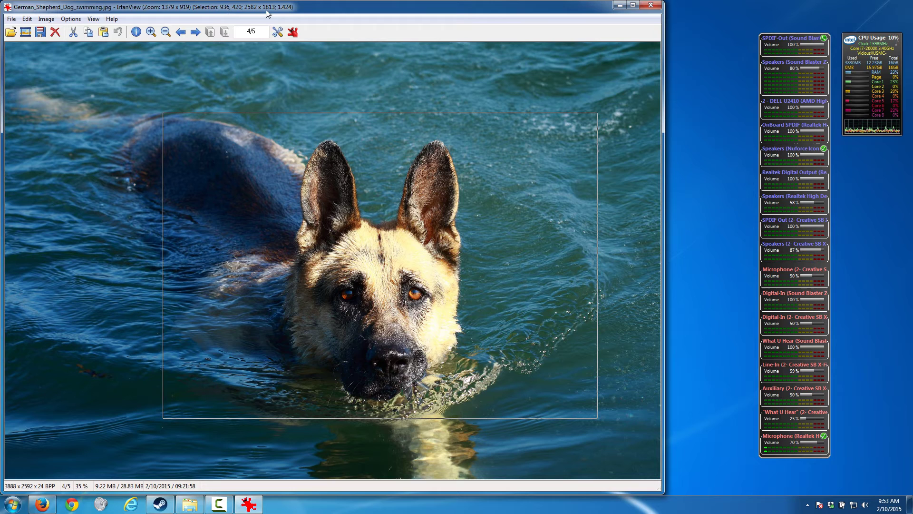
pyautogui.moveTo(390, 113)
pyautogui.mouseDown()
pyautogui.moveTo(389, 95)
pyautogui.moveTo(387, 123)
pyautogui.moveTo(387, 107)
pyautogui.mouseUp()
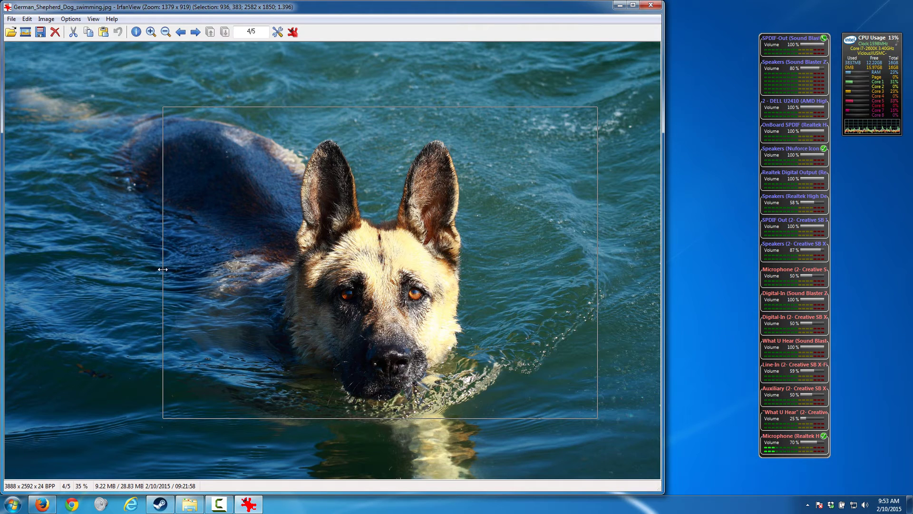
pyautogui.moveTo(163, 269); pyautogui.dragTo(141, 270)
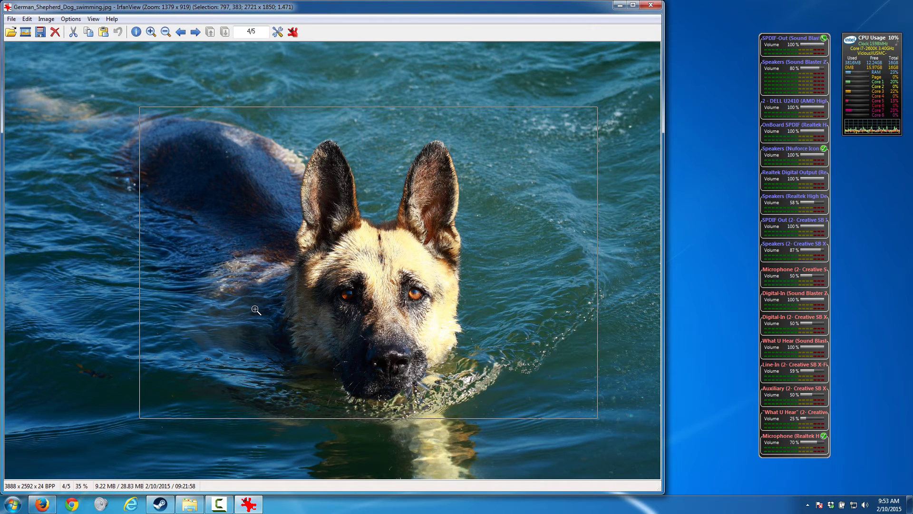
pyautogui.click(28, 19)
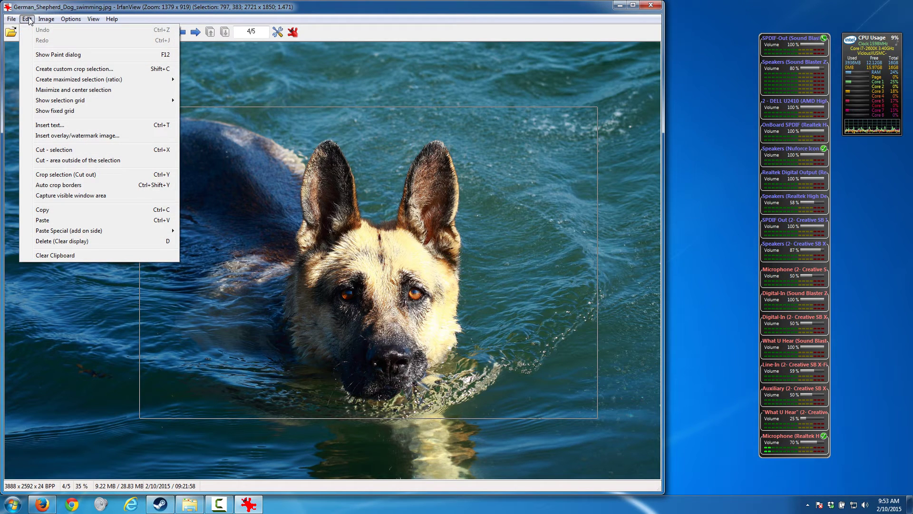
pyautogui.click(70, 175)
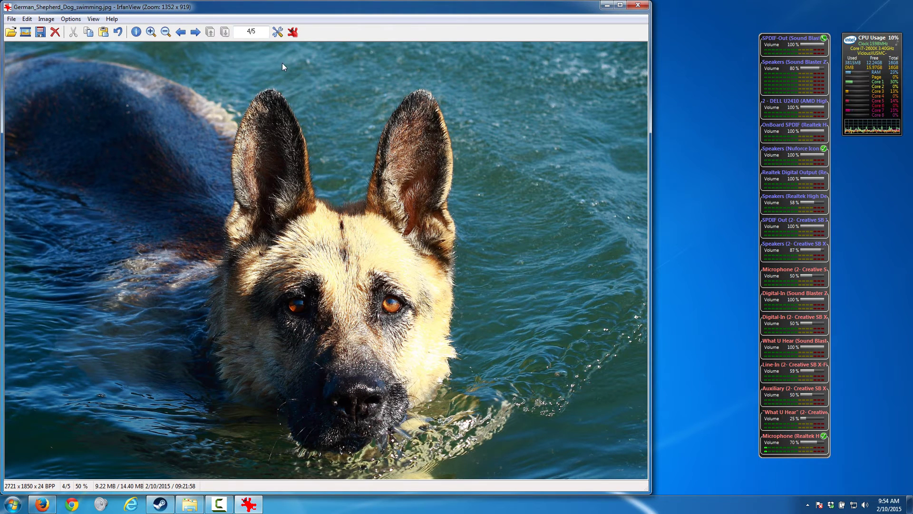
# Resize the cropped photo to 800 pixels wide, giving 800 x 544 proportionally
pyautogui.click(46, 19)
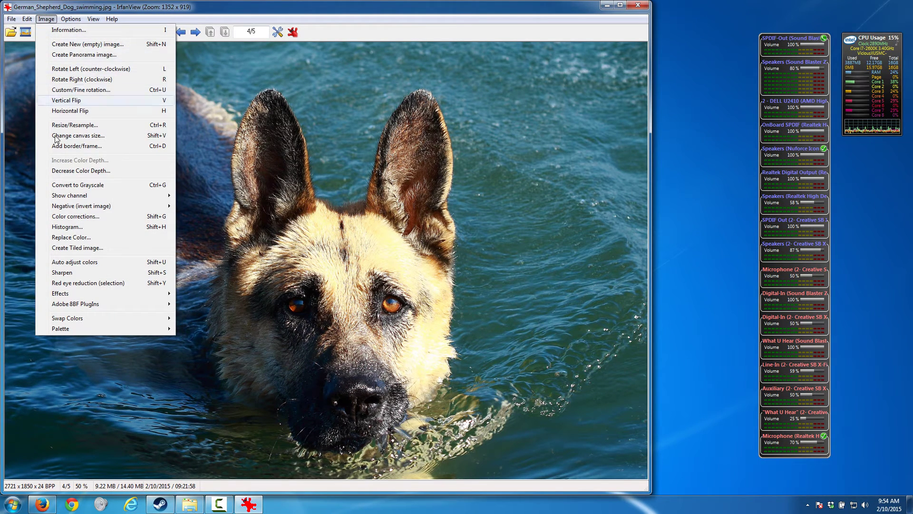
pyautogui.click(75, 124)
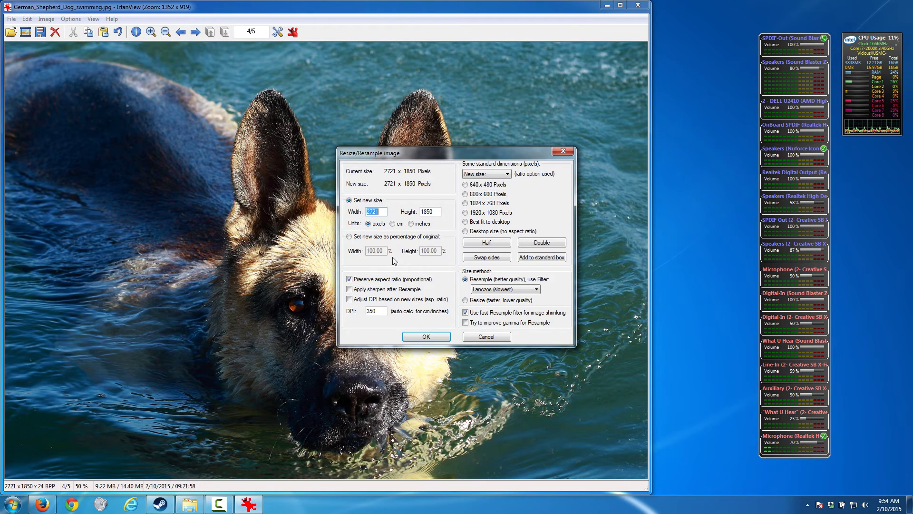
pyautogui.write('800')
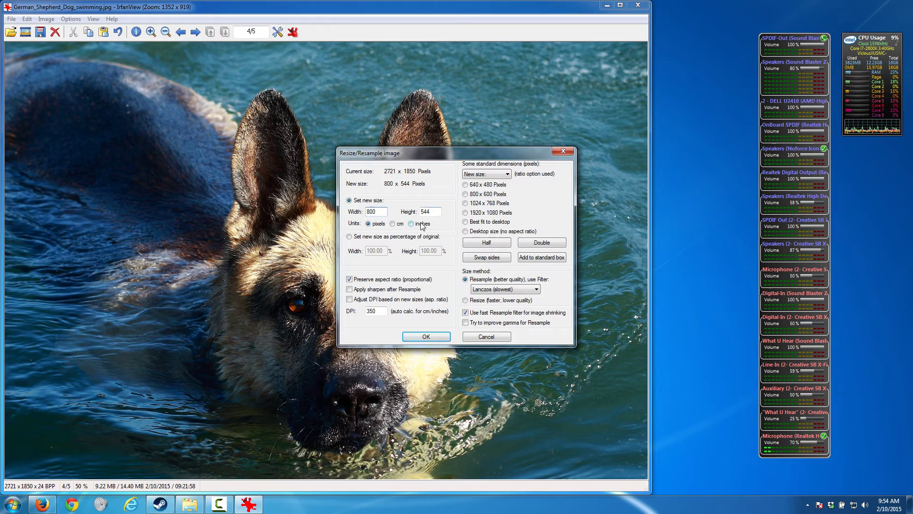
pyautogui.click(432, 338)
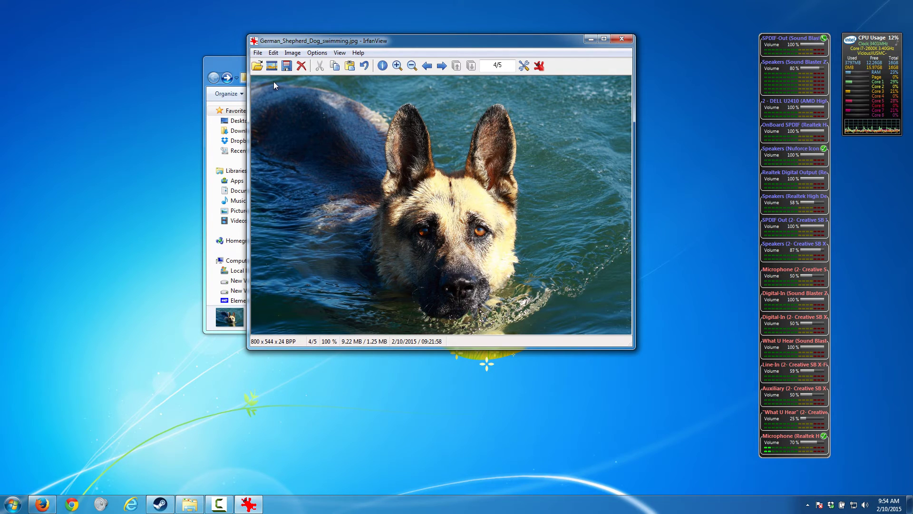
pyautogui.click(273, 54)
pyautogui.moveTo(301, 52)
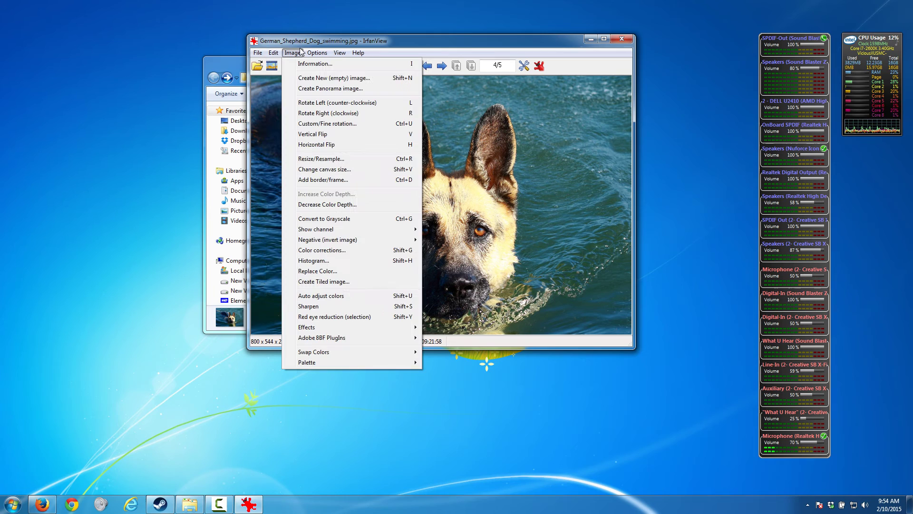
pyautogui.click(328, 159)
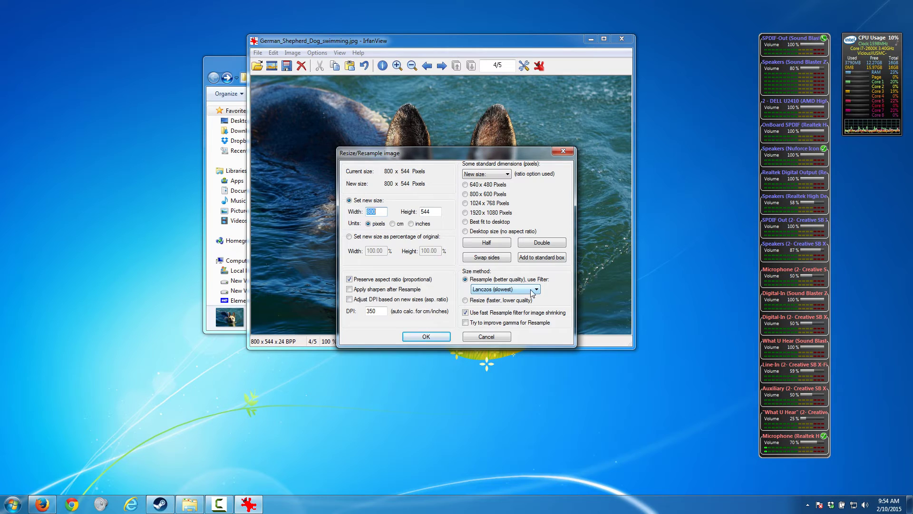
pyautogui.click(523, 291)
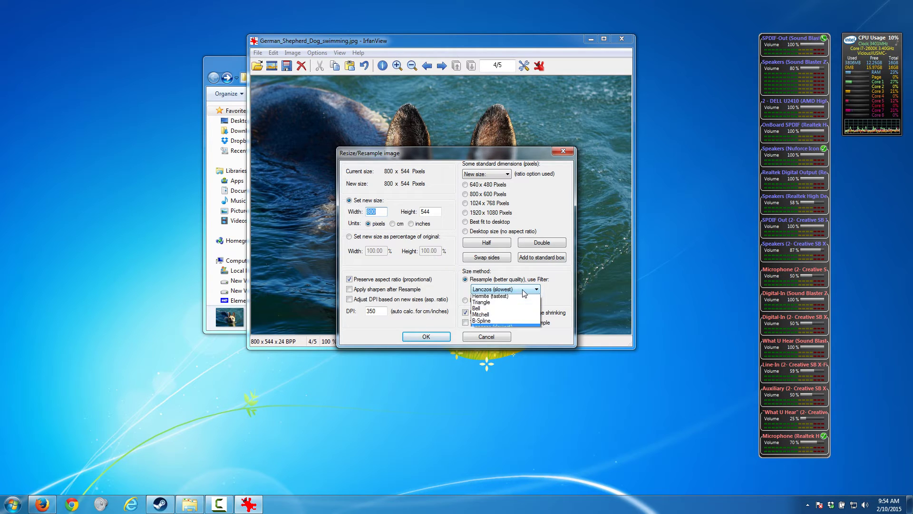
pyautogui.click(498, 329)
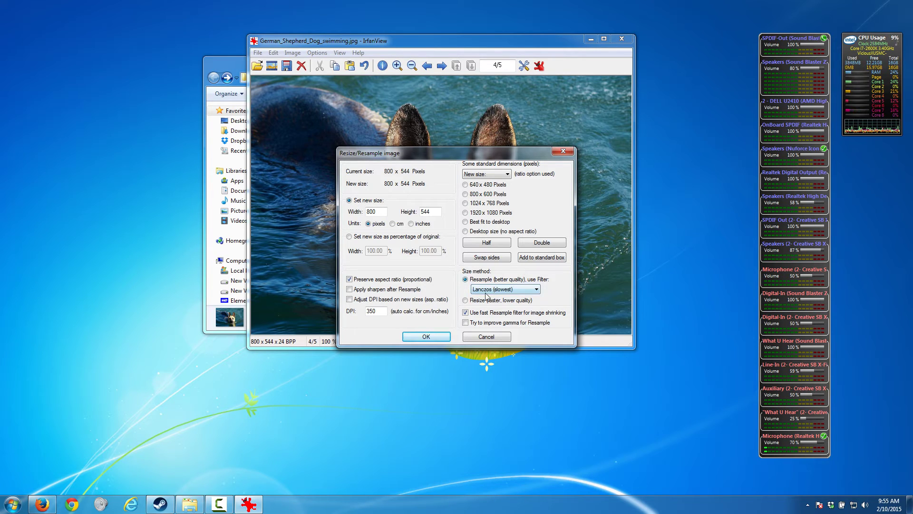
pyautogui.click(503, 289)
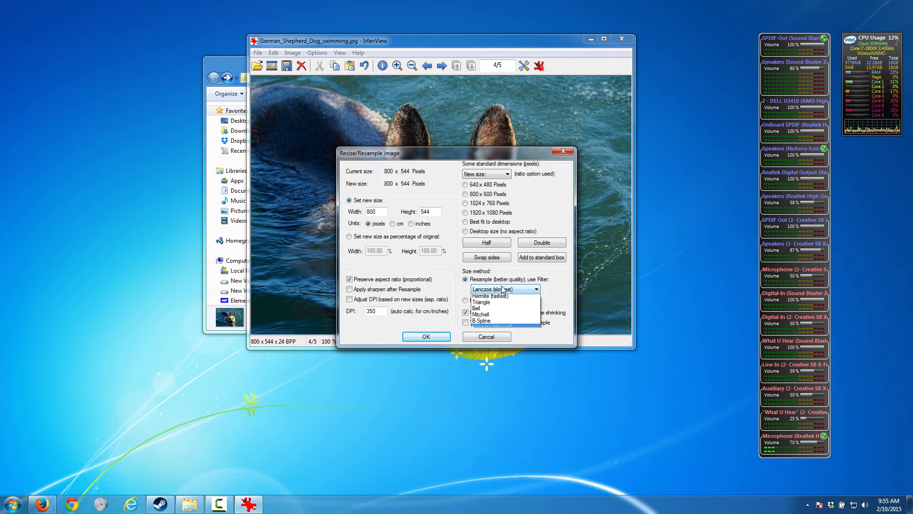
pyautogui.click(499, 299)
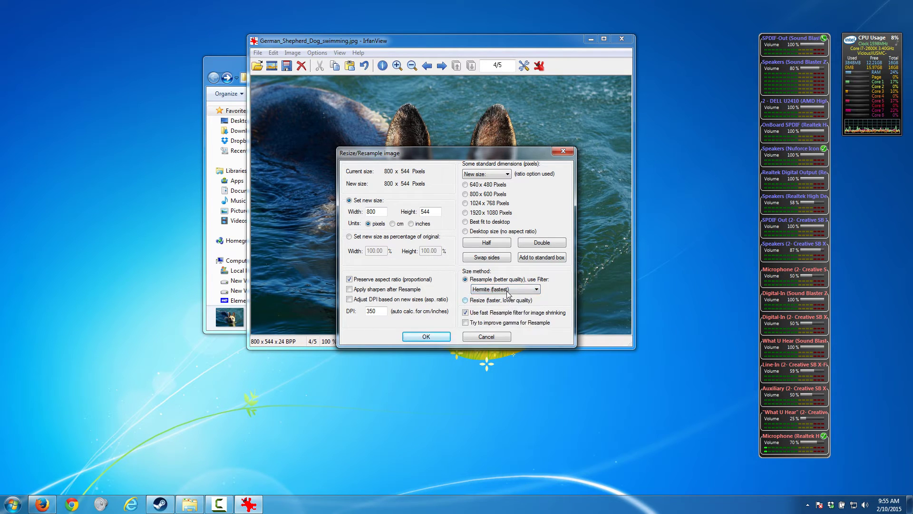
pyautogui.click(489, 332)
pyautogui.click(486, 337)
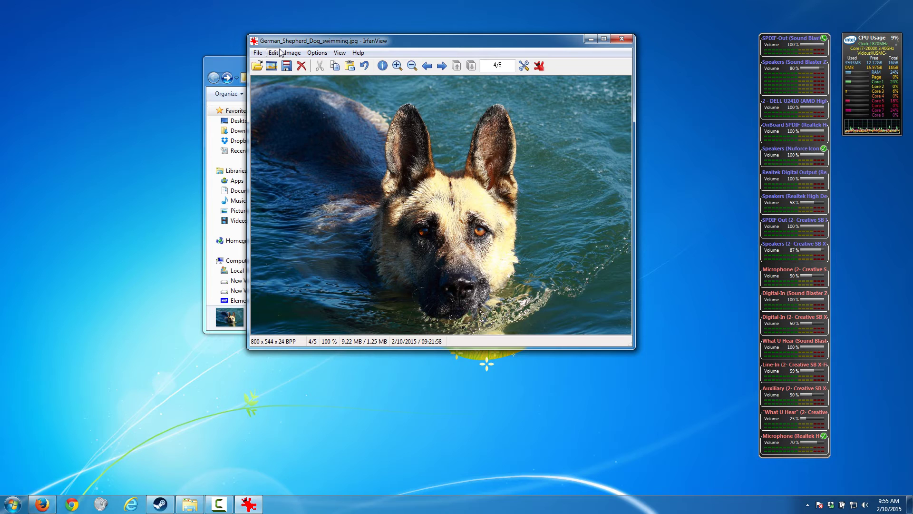
# Close the photo viewer, then select the four dog photos together and clear the selection
pyautogui.click(622, 38)
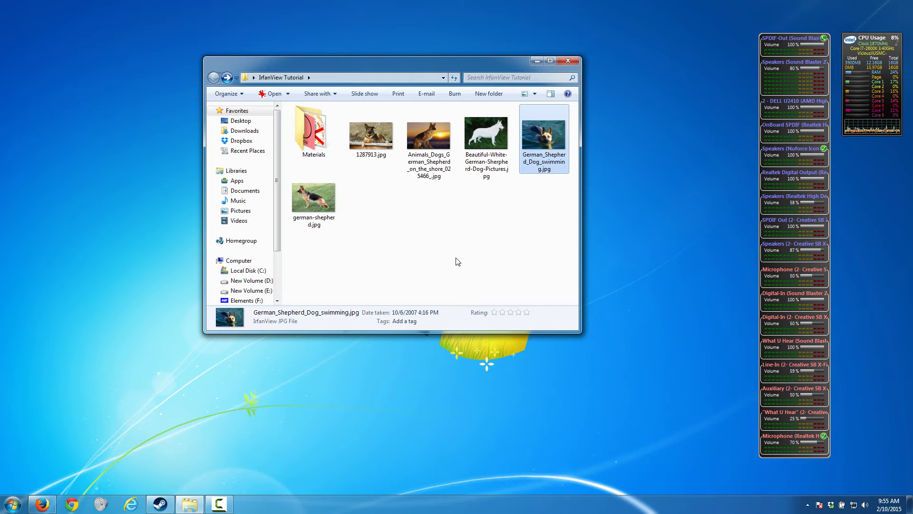
pyautogui.click(432, 241)
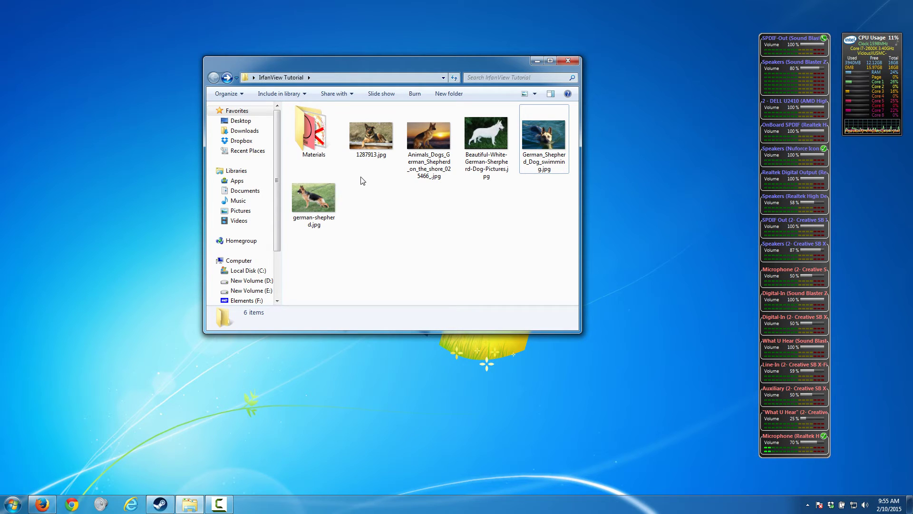
pyautogui.click(371, 140)
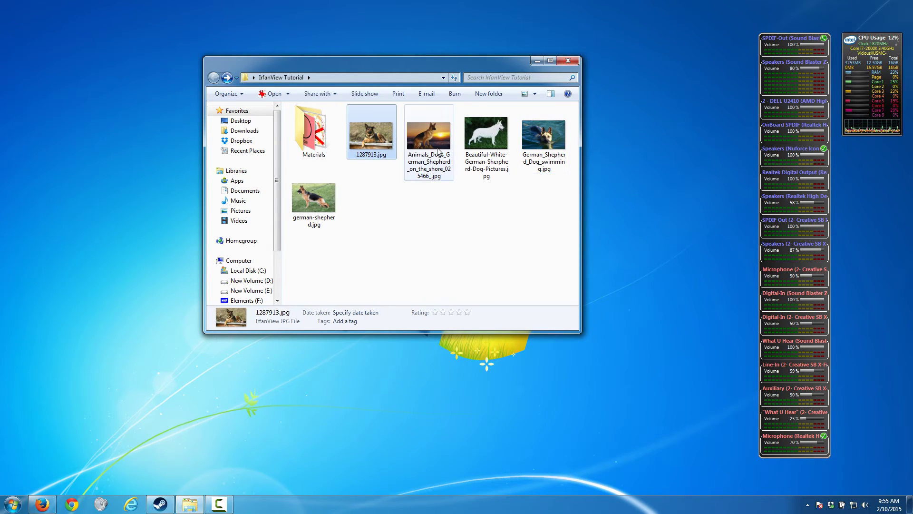
pyautogui.click(438, 151)
pyautogui.click(478, 136)
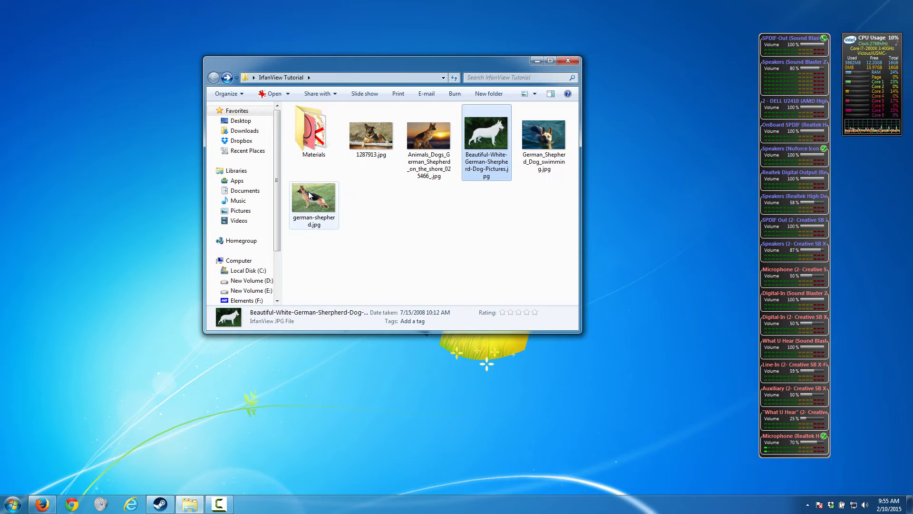
pyautogui.moveTo(309, 195)
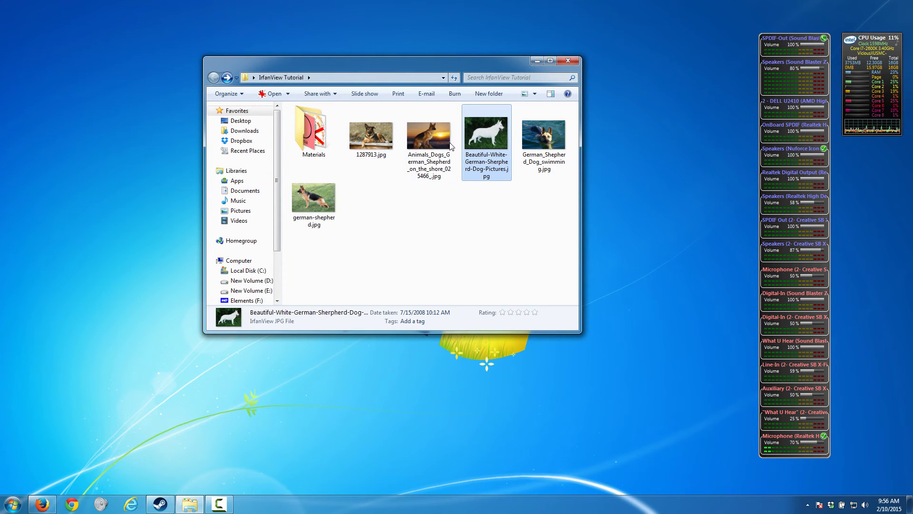
pyautogui.click(553, 142)
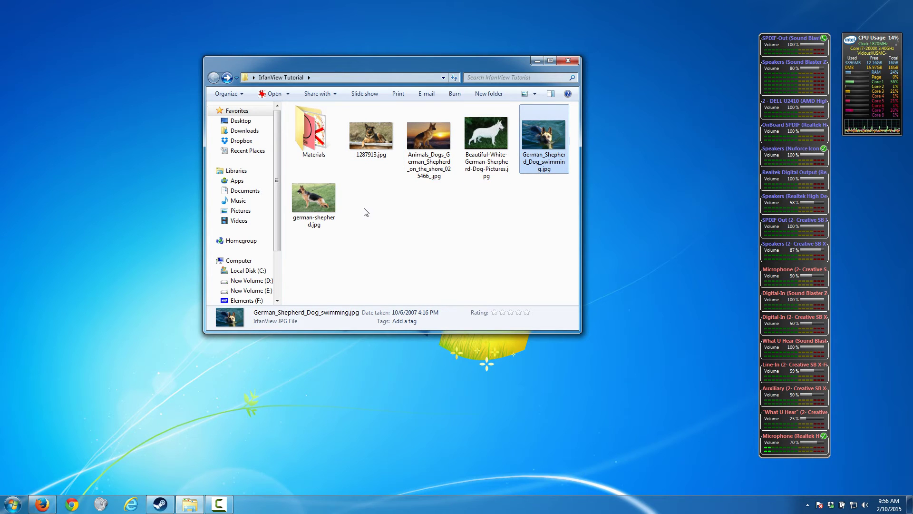
pyautogui.moveTo(365, 210); pyautogui.dragTo(541, 127)
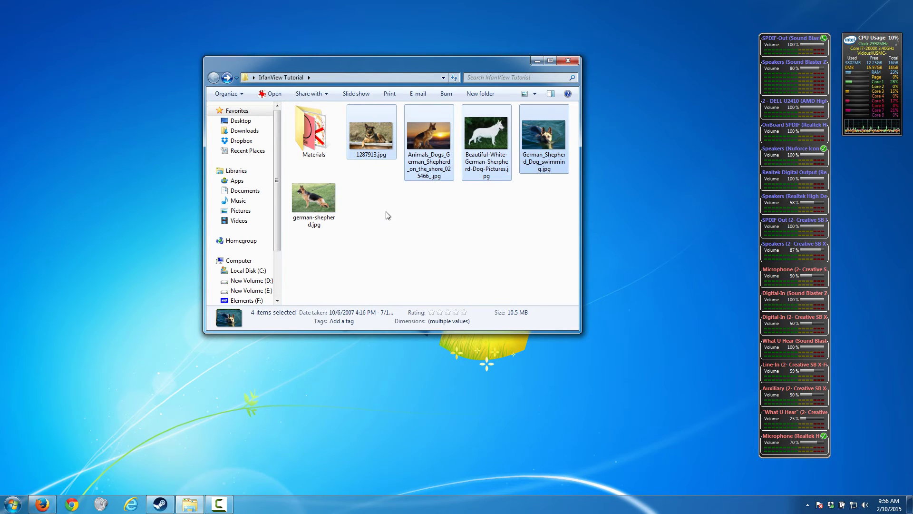
pyautogui.click(387, 214)
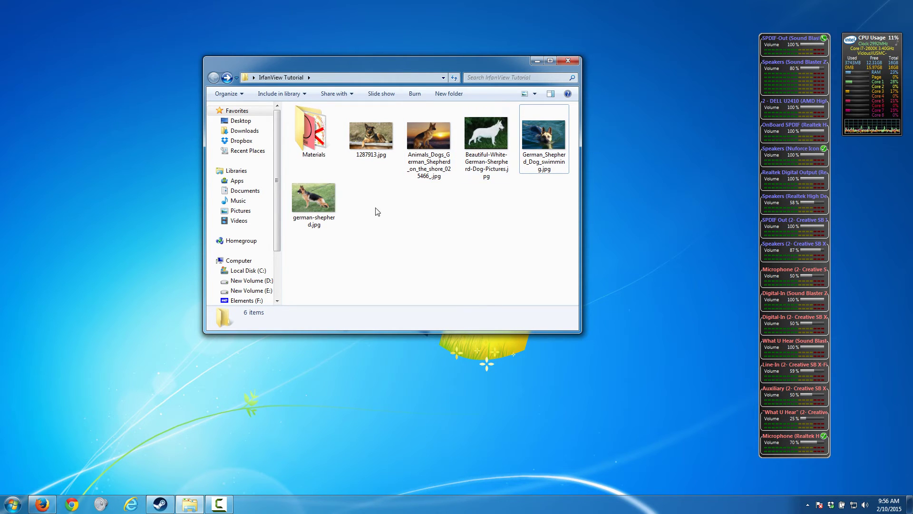
# Create a new folder named Web and open 1287913.jpg in IrfanView
pyautogui.rightClick(378, 236)
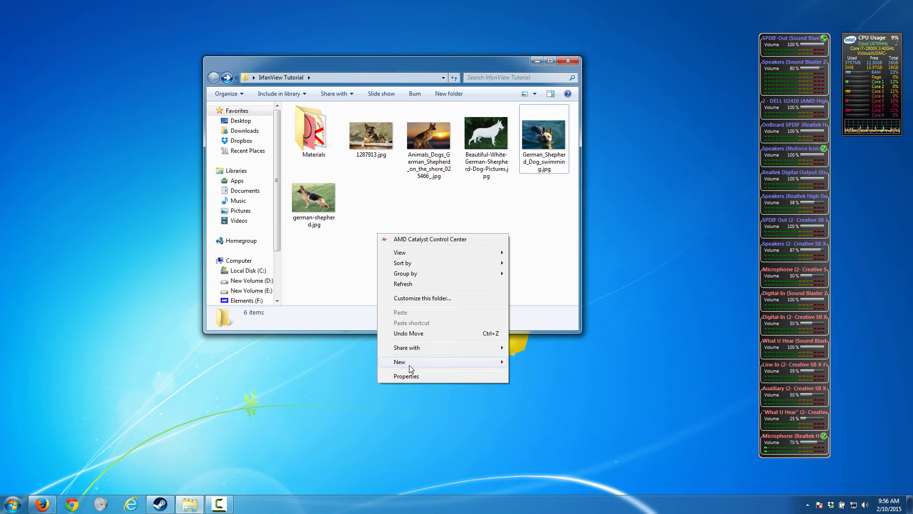
pyautogui.moveTo(409, 362)
pyautogui.click(531, 179)
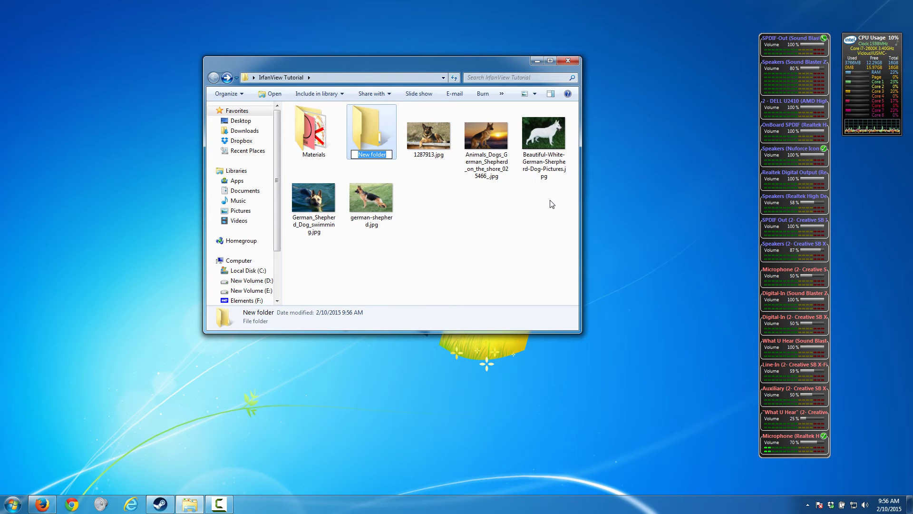
pyautogui.write('Web')
pyautogui.press('Return')
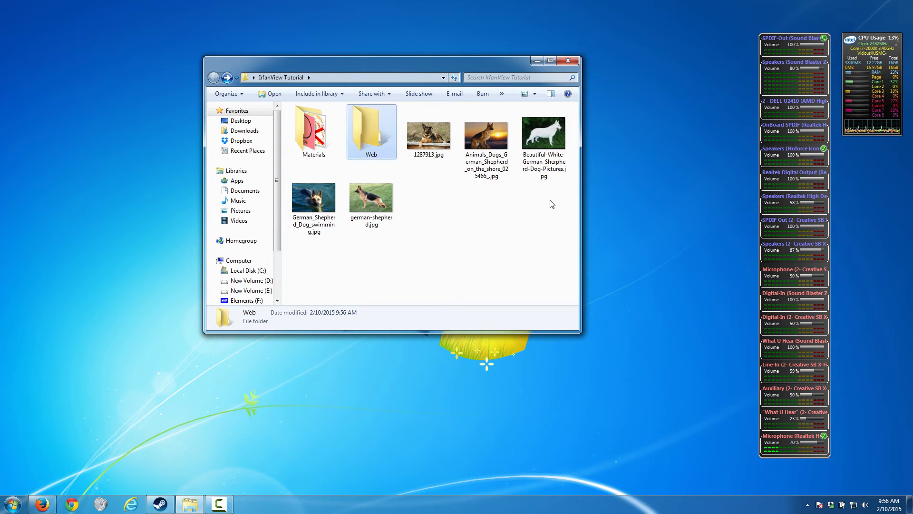
pyautogui.click(515, 232)
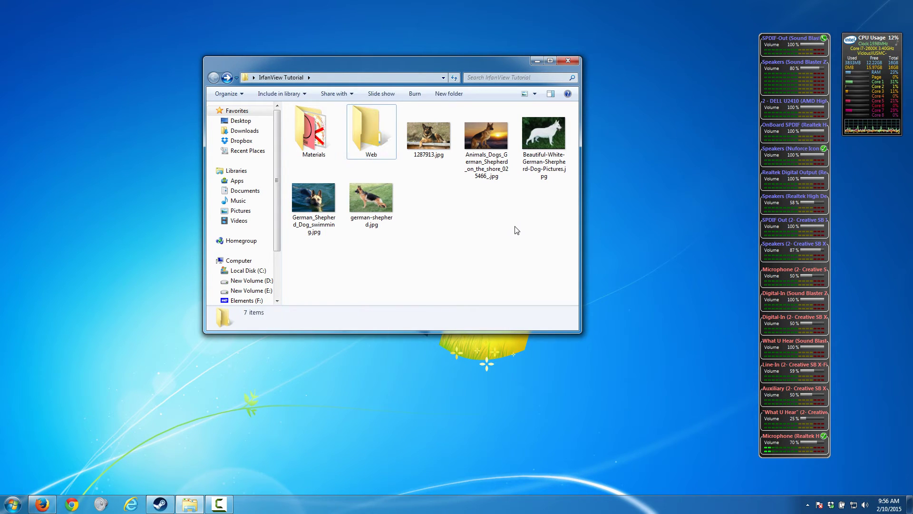
pyautogui.doubleClick(435, 140)
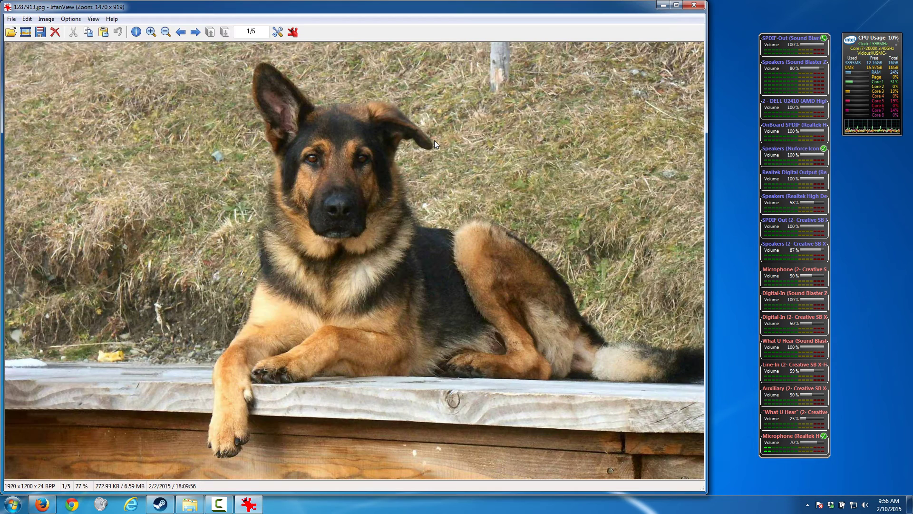
# Open File > Batch Conversion/Rename, centre the dialog, and go to its Advanced options
pyautogui.click(10, 21)
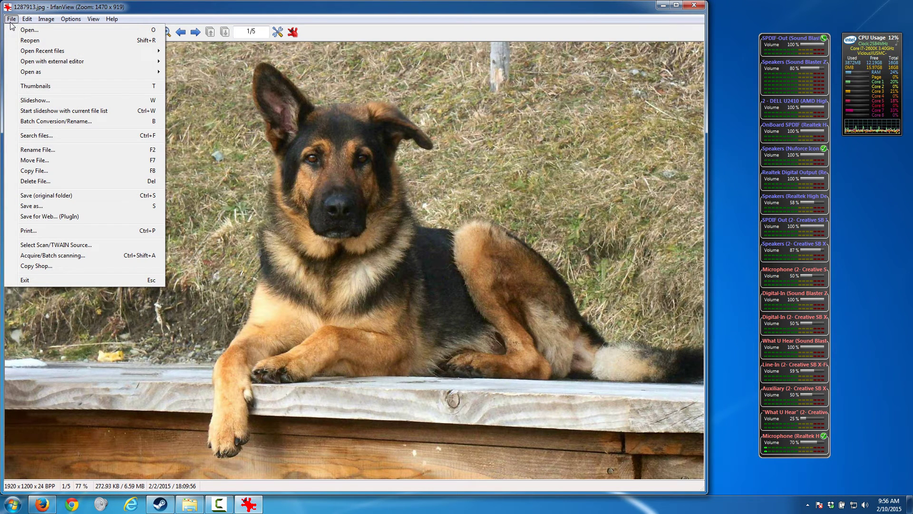
pyautogui.click(72, 123)
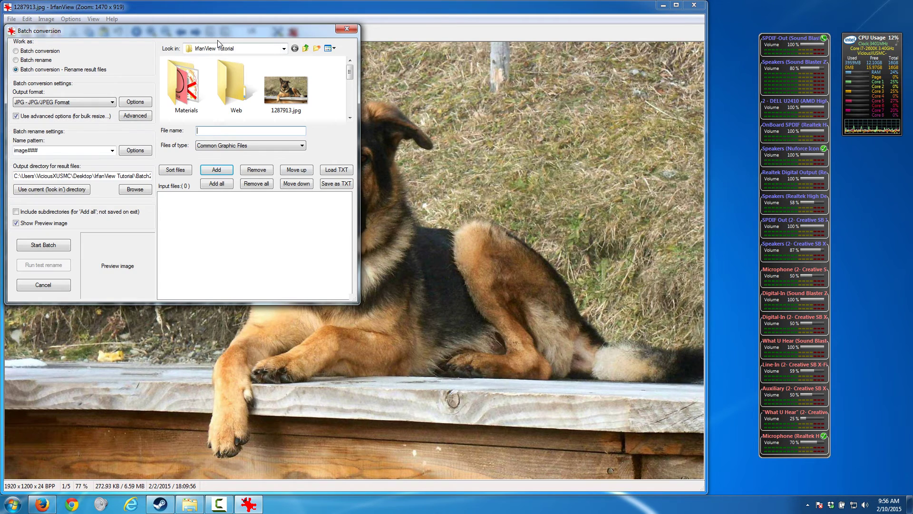
pyautogui.moveTo(218, 42); pyautogui.dragTo(431, 95)
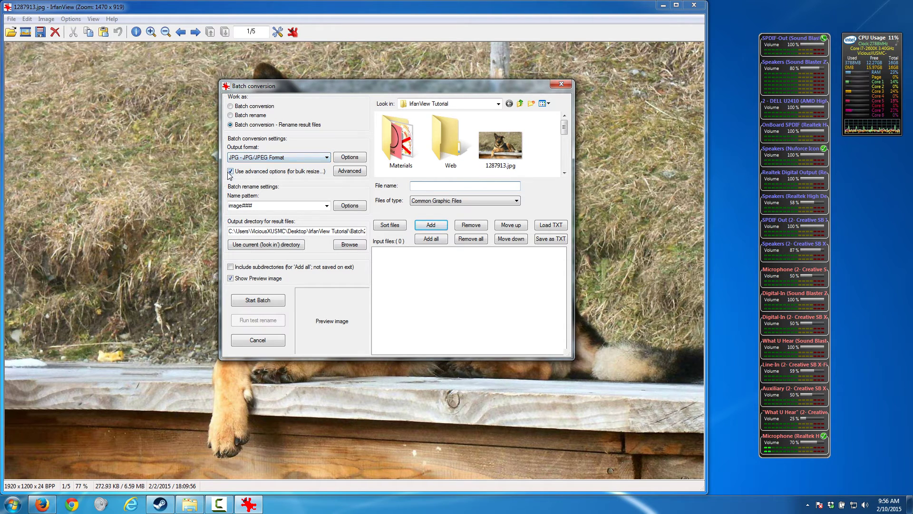
pyautogui.click(349, 171)
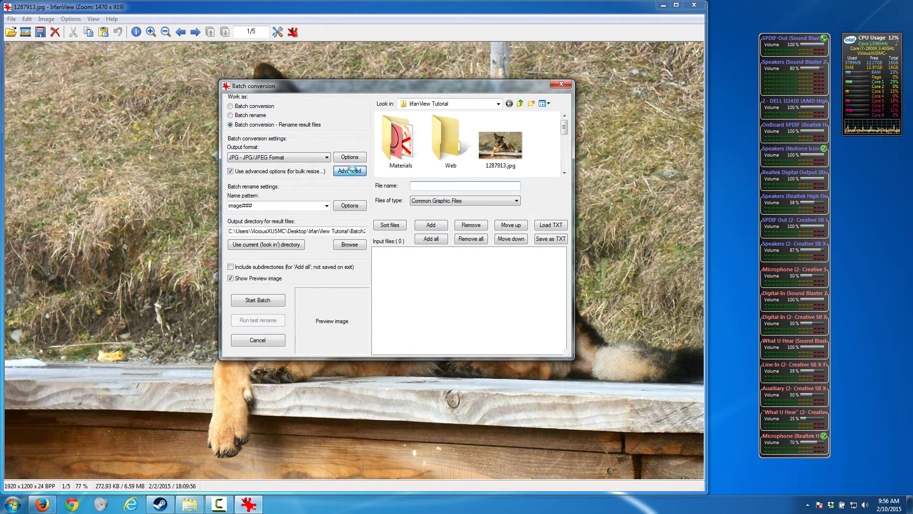
# Keep the 800-pixel resize width, turn off Add watermark image, and confirm the advanced options
pyautogui.moveTo(459, 133); pyautogui.dragTo(415, 129)
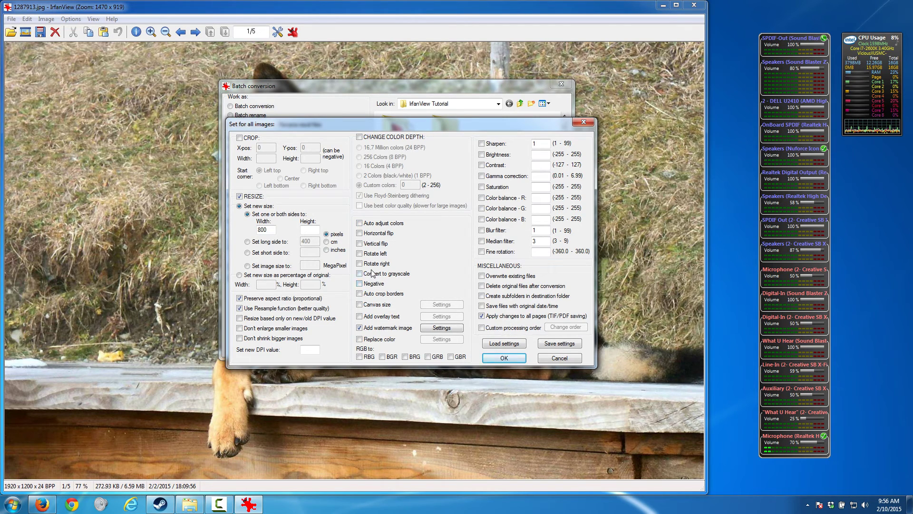
pyautogui.click(365, 330)
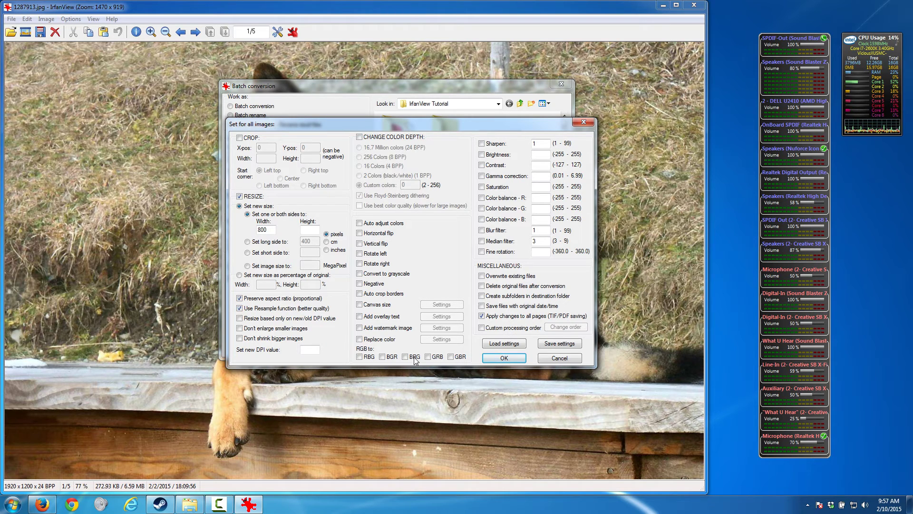
pyautogui.click(504, 357)
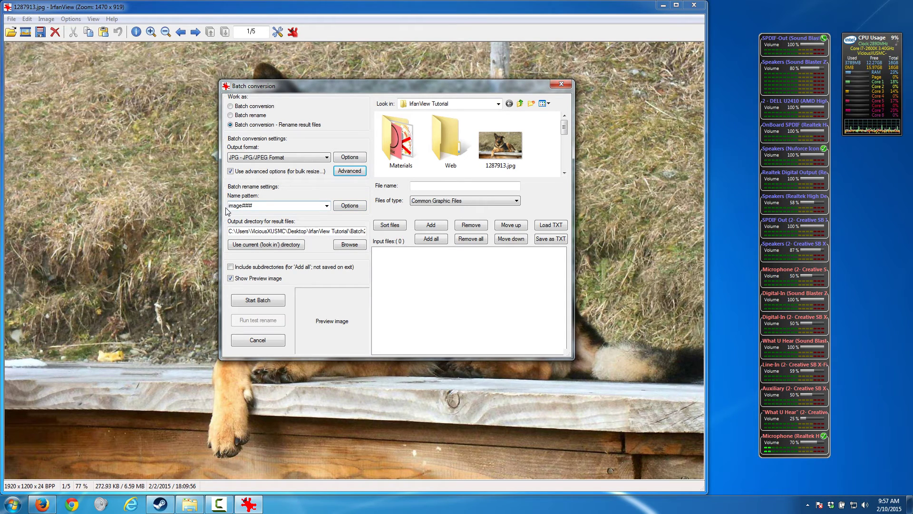
# Change the output folder from Batch2 to Web and add all five dog photos as input
pyautogui.moveTo(229, 206); pyautogui.dragTo(313, 203)
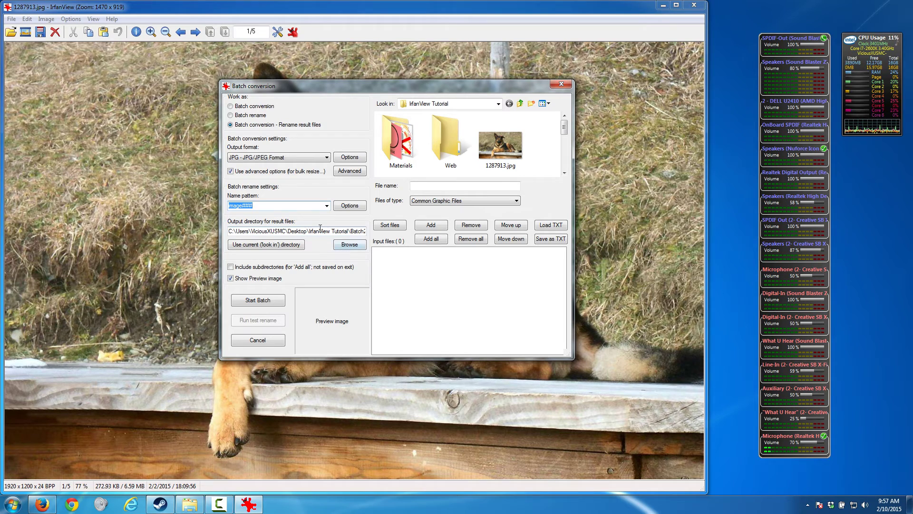
pyautogui.click(352, 232)
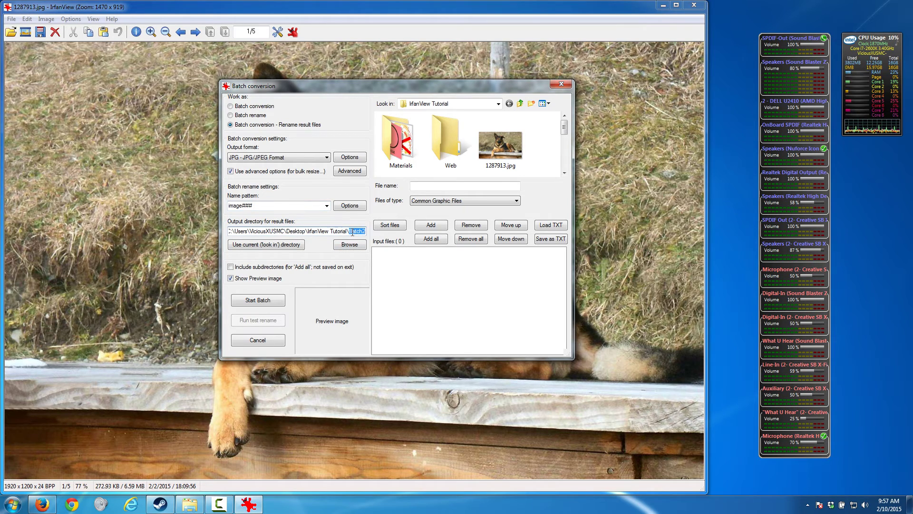
pyautogui.moveTo(349, 232); pyautogui.dragTo(403, 232)
pyautogui.write('Web')
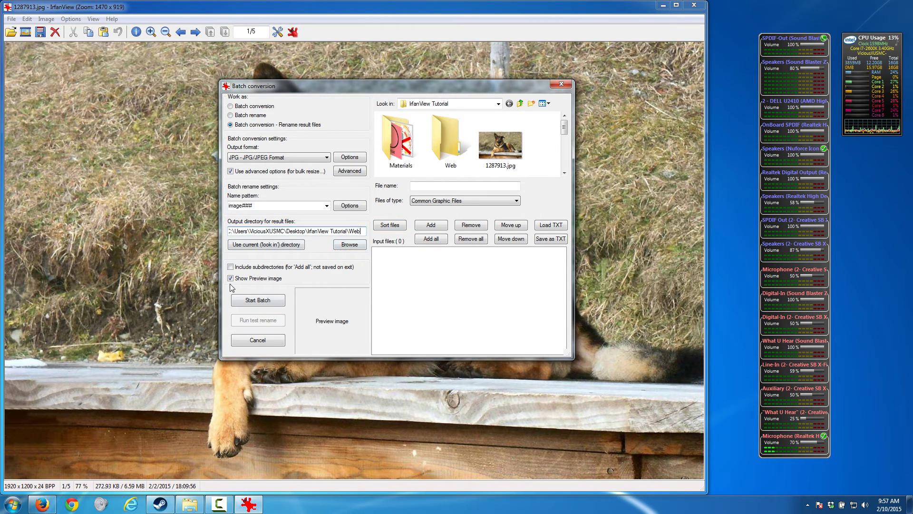
pyautogui.click(440, 239)
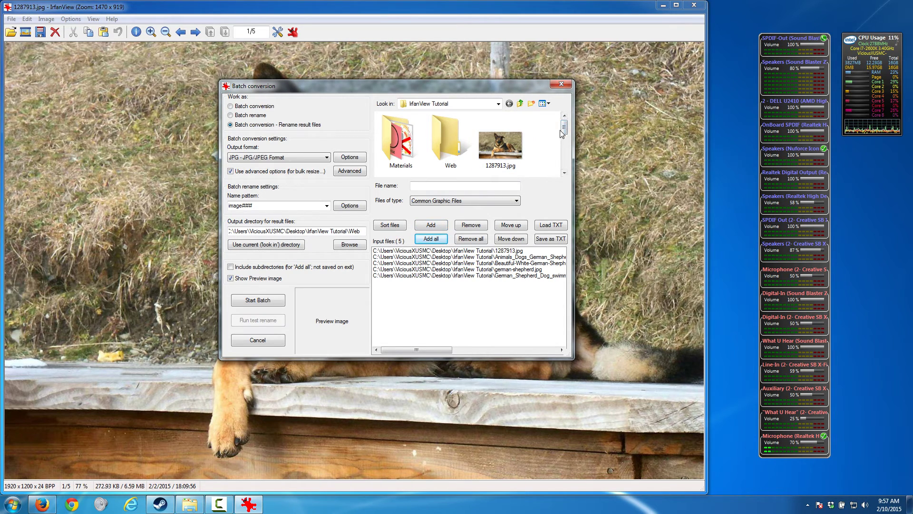
pyautogui.moveTo(564, 129); pyautogui.dragTo(566, 136)
pyautogui.scroll(-1, 476, 142)
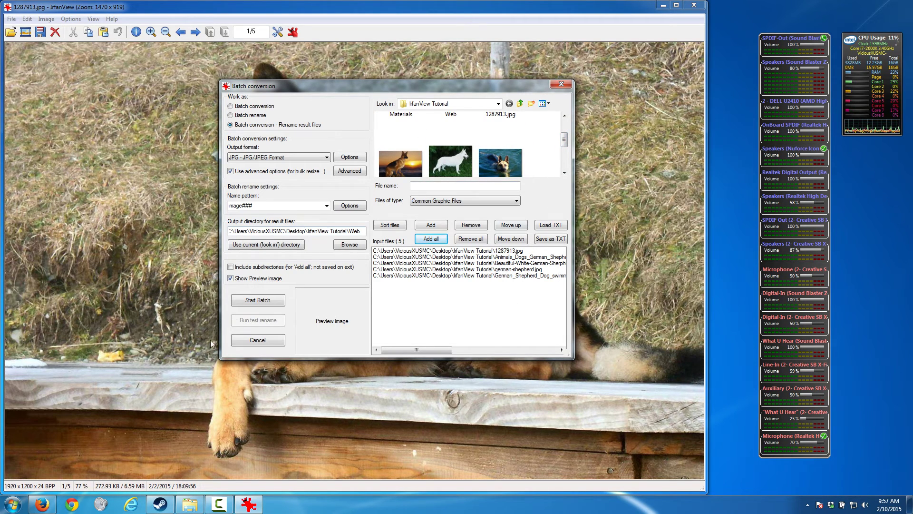
# Run the batch conversion, then exit the batch dialog and close IrfanView
pyautogui.click(263, 302)
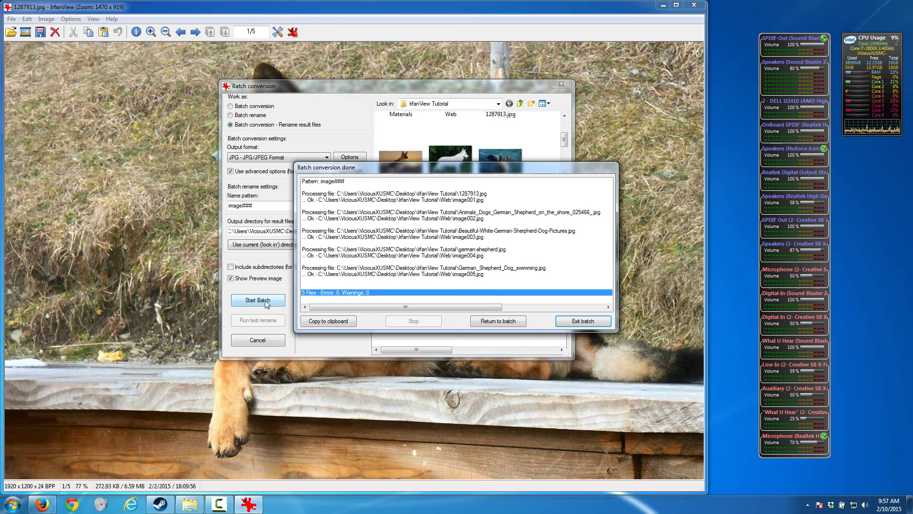
pyautogui.click(569, 324)
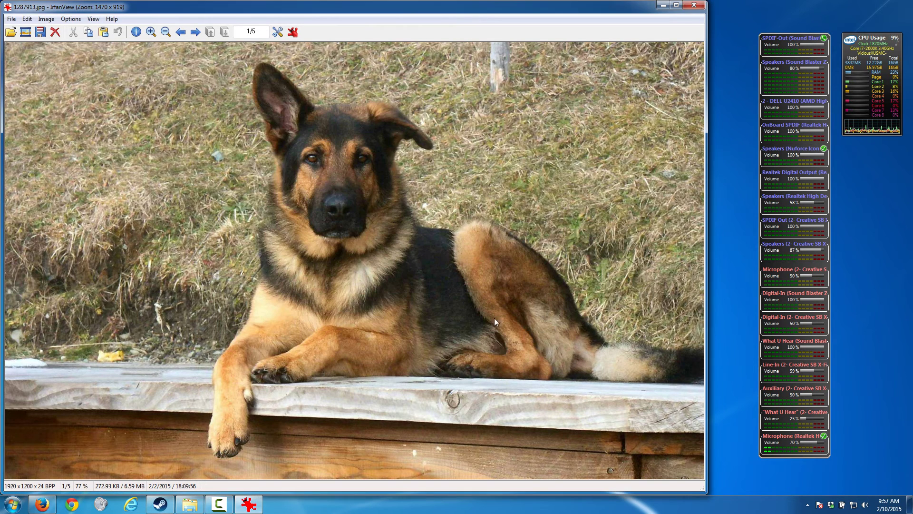
pyautogui.click(695, 6)
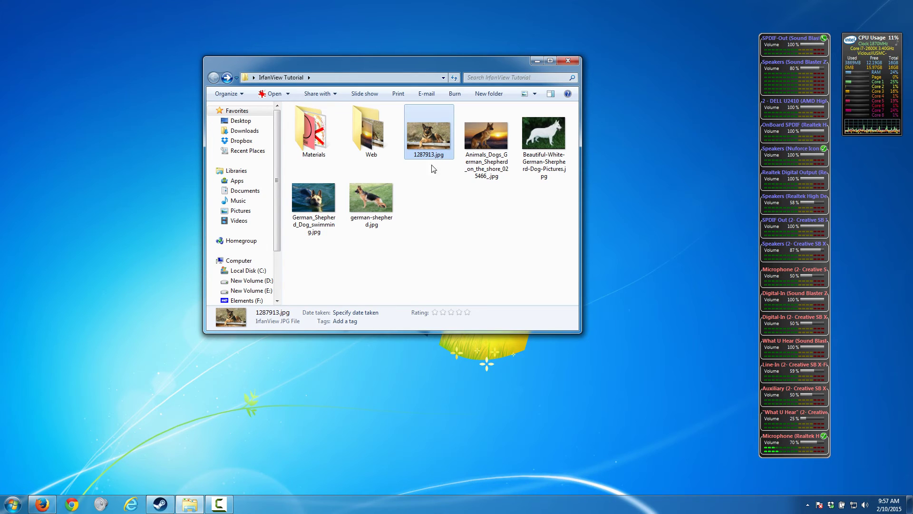
# Open image001.jpg from the Web folder and step through to image005.jpg
pyautogui.doubleClick(367, 135)
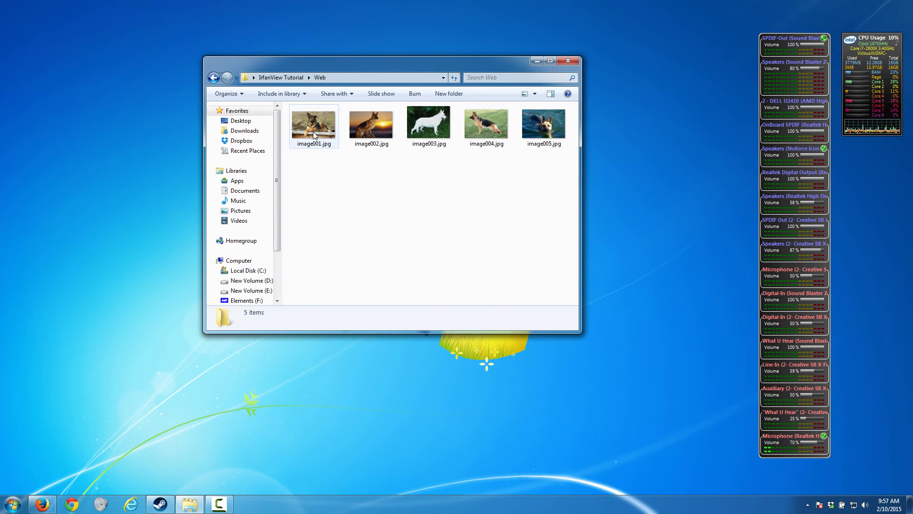
pyautogui.doubleClick(315, 128)
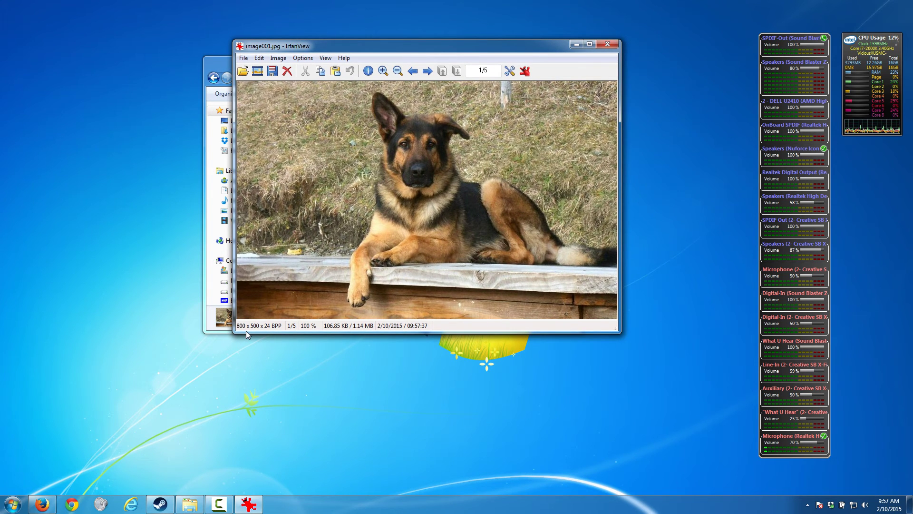
pyautogui.press('Right')
pyautogui.press('Right')
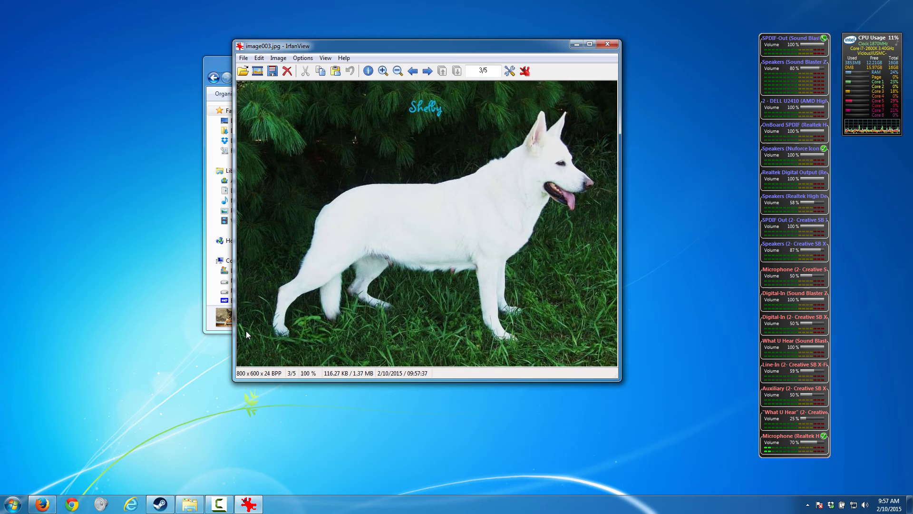
pyautogui.press('Right')
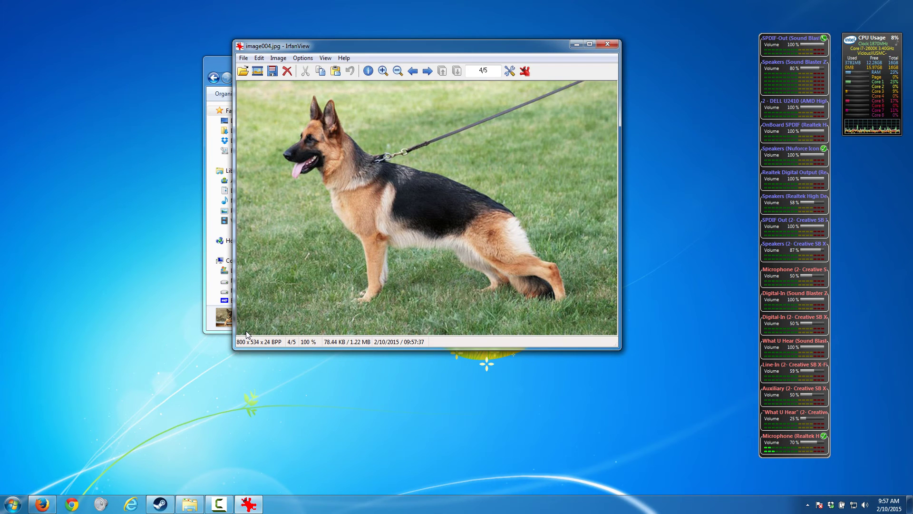
pyautogui.press('Right')
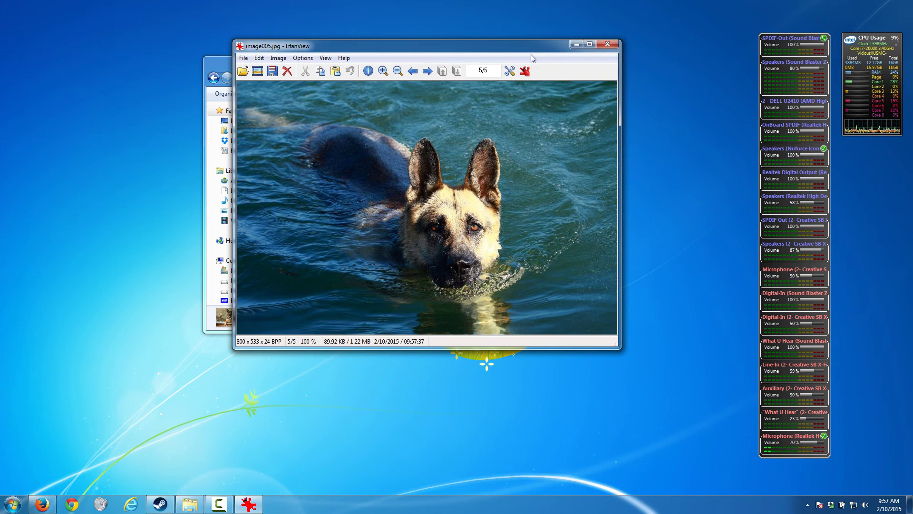
# Close IrfanView and go back to the IrfanView Tutorial folder with nothing selected
pyautogui.click(607, 45)
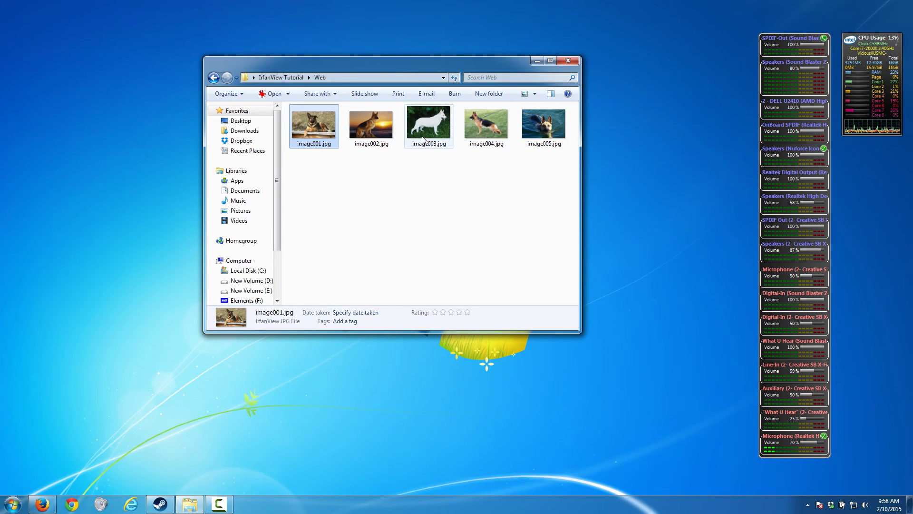
pyautogui.moveTo(423, 138)
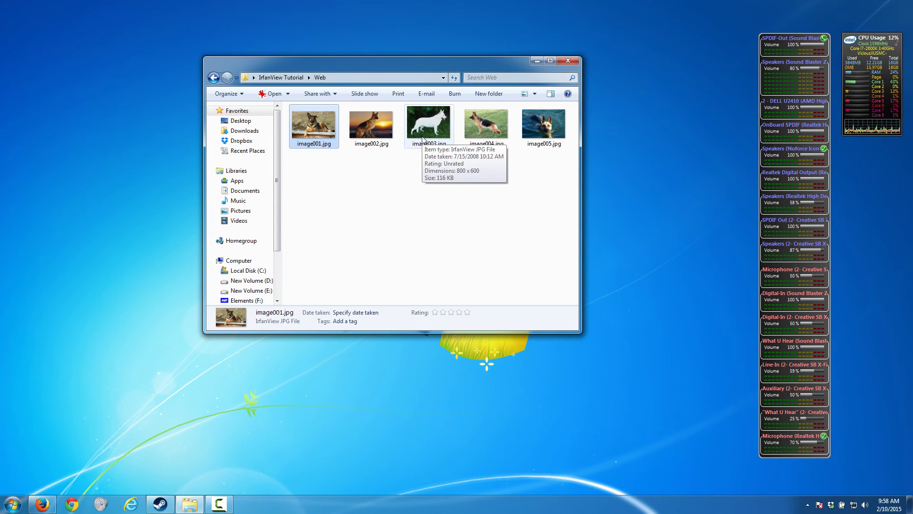
pyautogui.press('BackSpace')
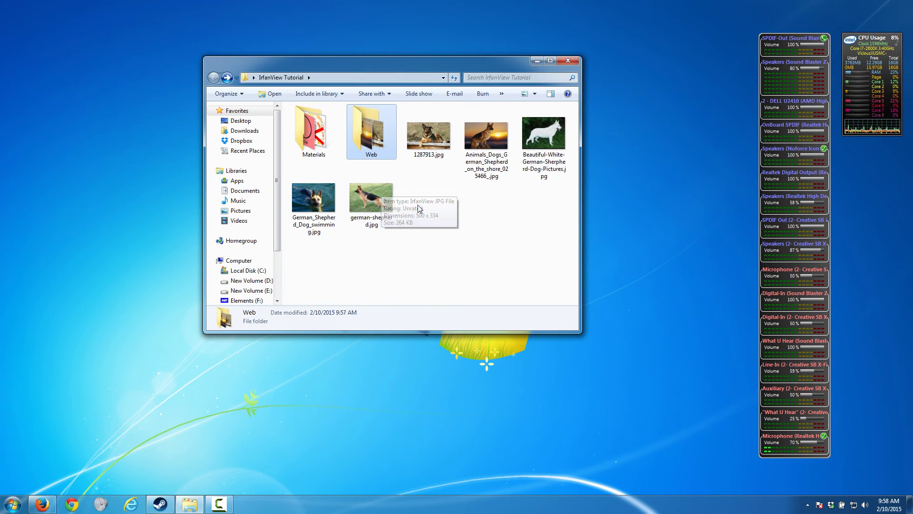
pyautogui.click(429, 136)
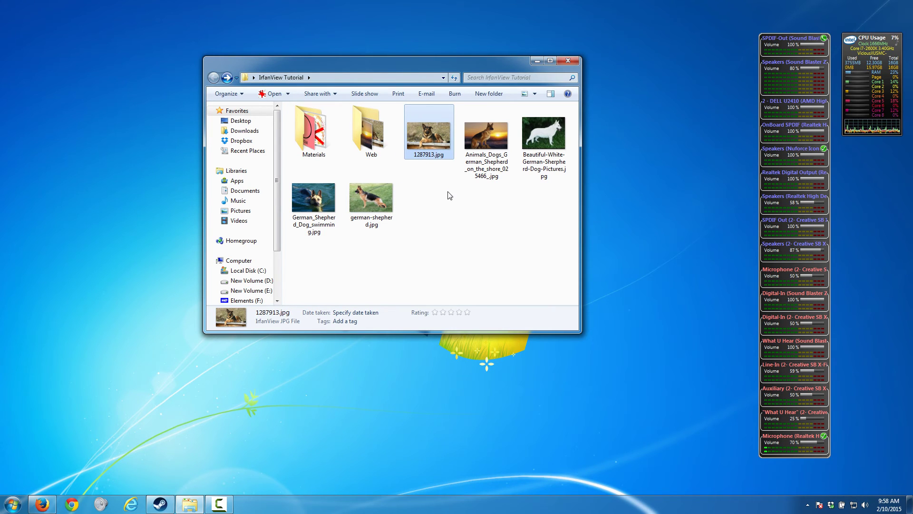
pyautogui.click(428, 243)
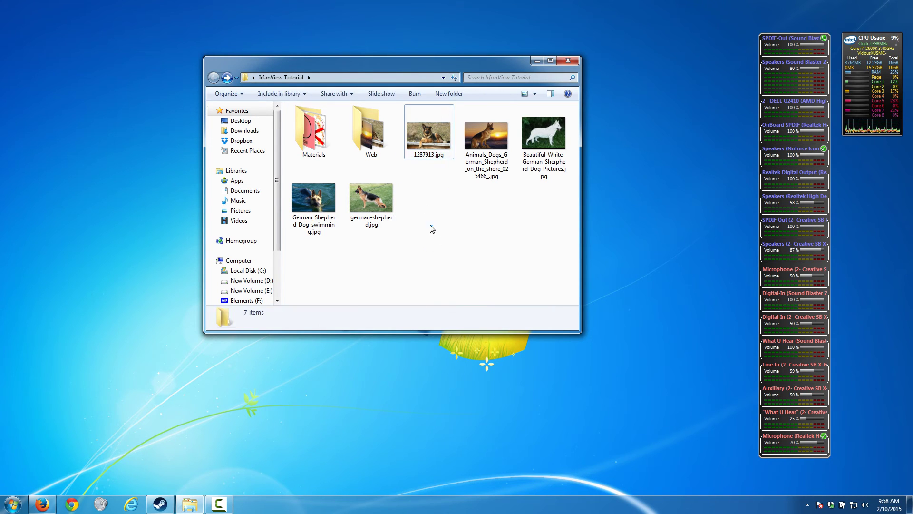
# Create a new folder named Watermark in the IrfanView Tutorial folder
pyautogui.rightClick(432, 229)
pyautogui.moveTo(486, 353)
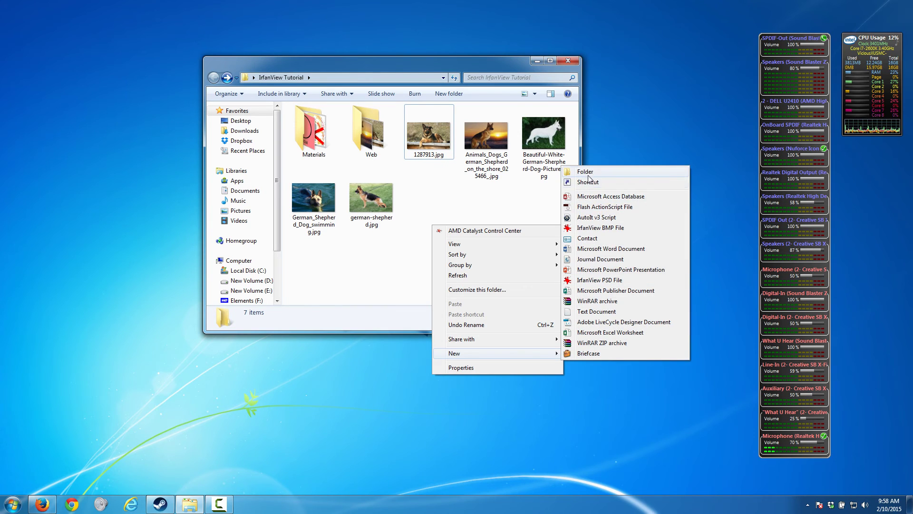
pyautogui.click(589, 172)
pyautogui.write('Water')
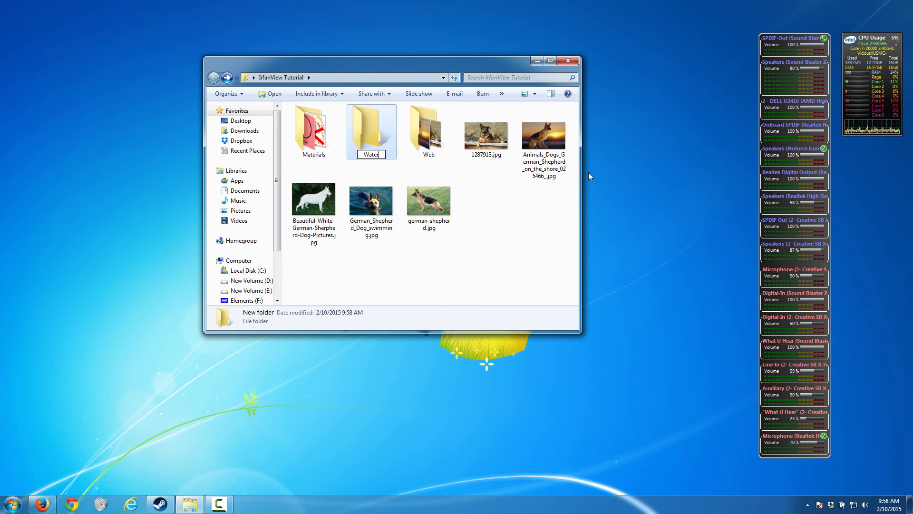
pyautogui.write('mark')
pyautogui.press('Return')
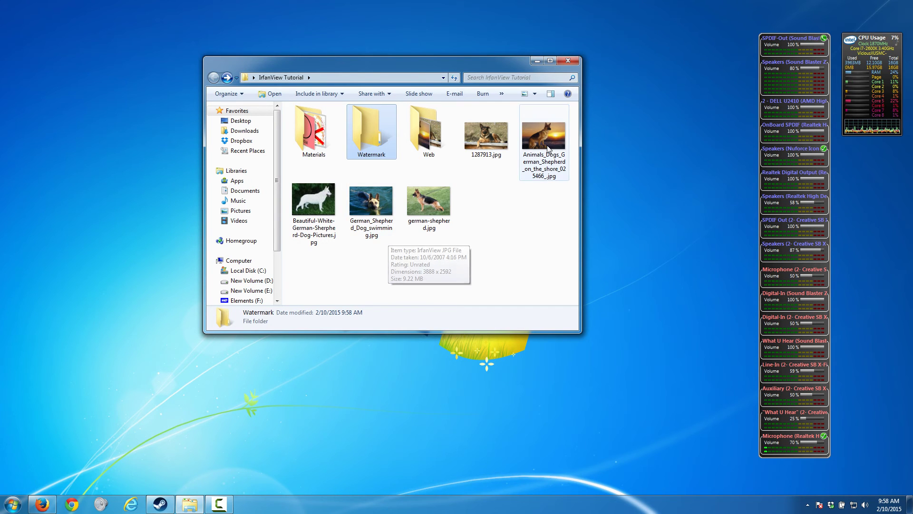
# Reopen 1287913.jpg and bring up Batch Conversion/Rename's advanced 'Set for all images' options
pyautogui.doubleClick(487, 134)
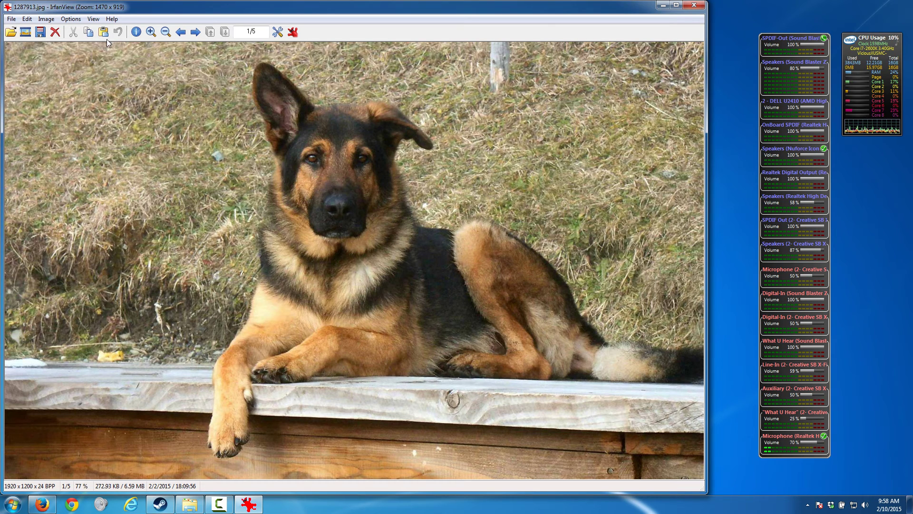
pyautogui.click(12, 19)
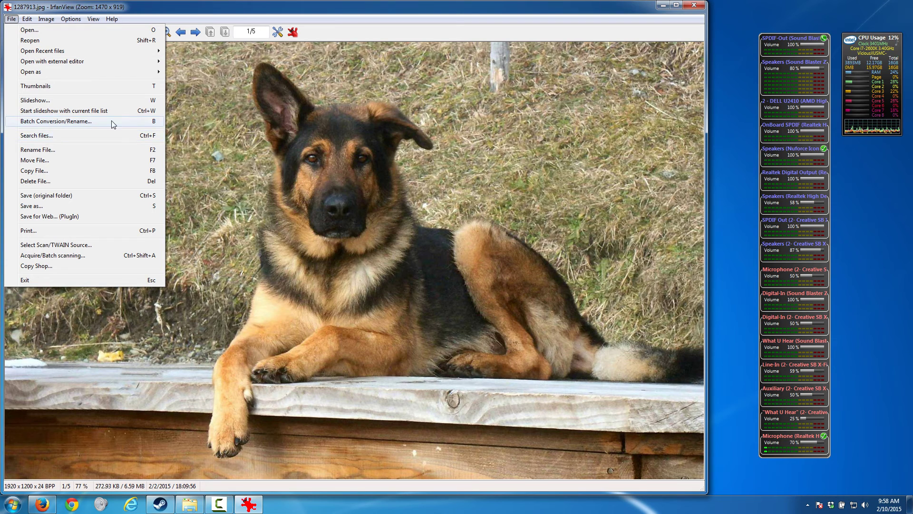
pyautogui.click(42, 122)
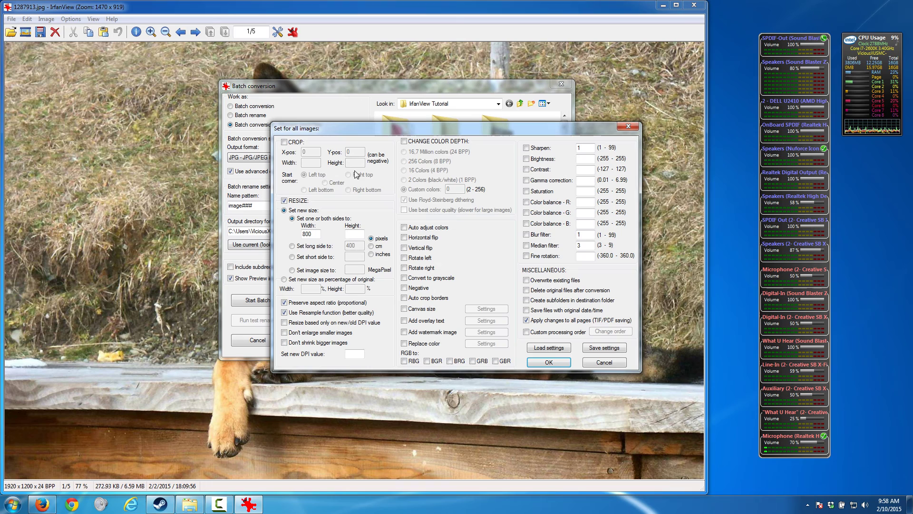
pyautogui.click(356, 172)
# Enable the VC-Logo watermark image at transparency 50 and confirm the advanced options
pyautogui.click(405, 333)
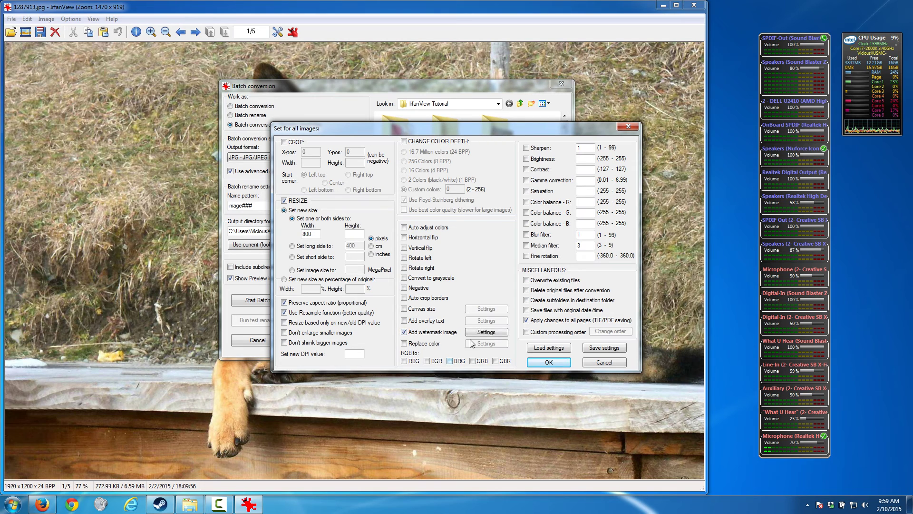
pyautogui.click(486, 331)
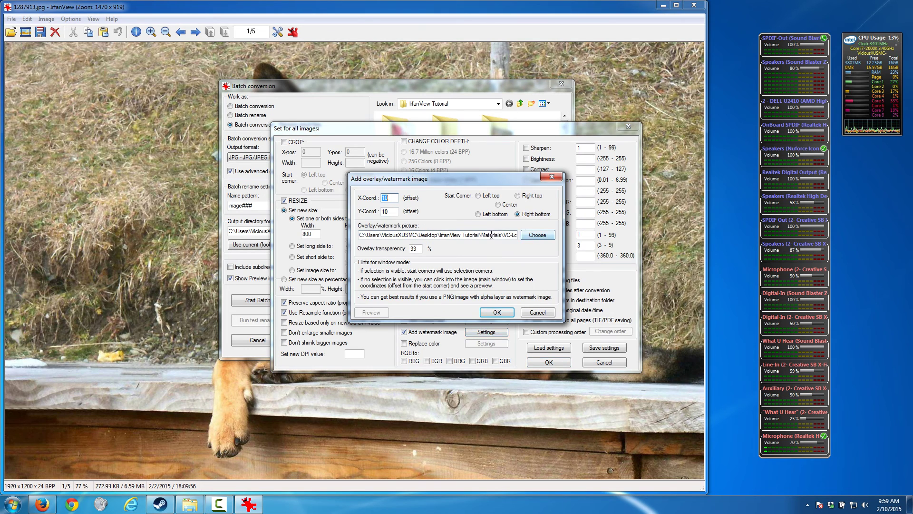
pyautogui.moveTo(492, 234); pyautogui.dragTo(543, 236)
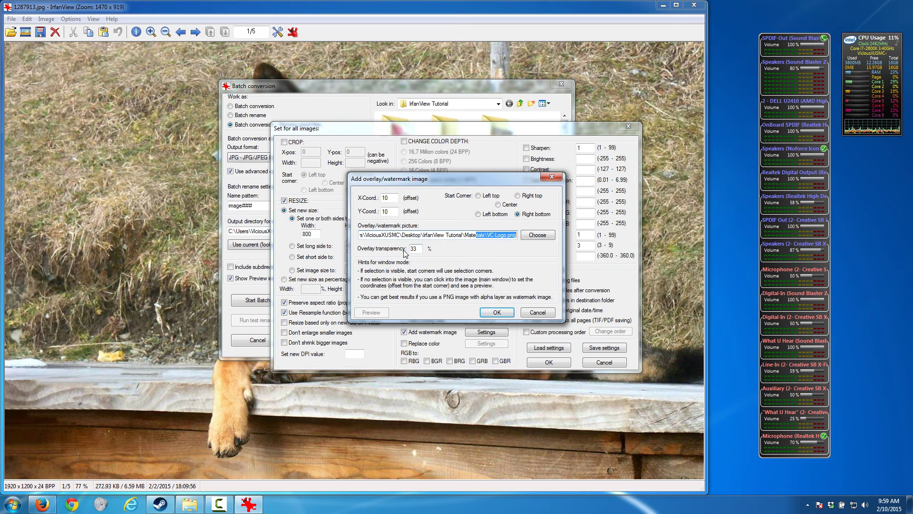
pyautogui.doubleClick(422, 248)
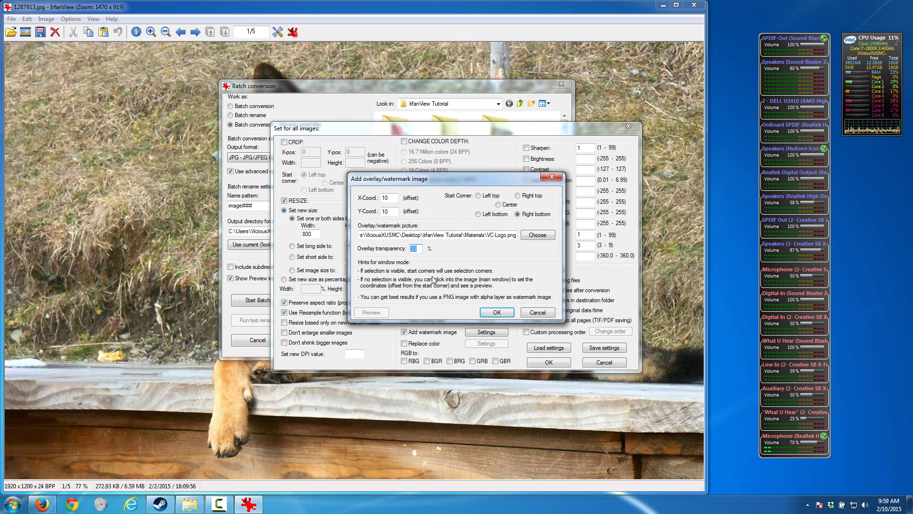
pyautogui.write('50')
pyautogui.click(497, 317)
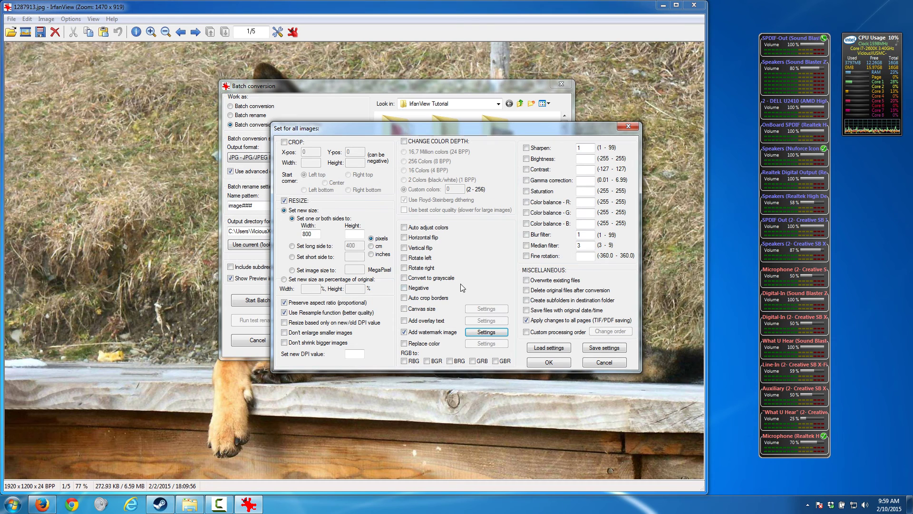
pyautogui.click(547, 361)
# Set the output folder to Watermark, add all five photos, and run the batch
pyautogui.moveTo(351, 231); pyautogui.dragTo(364, 231)
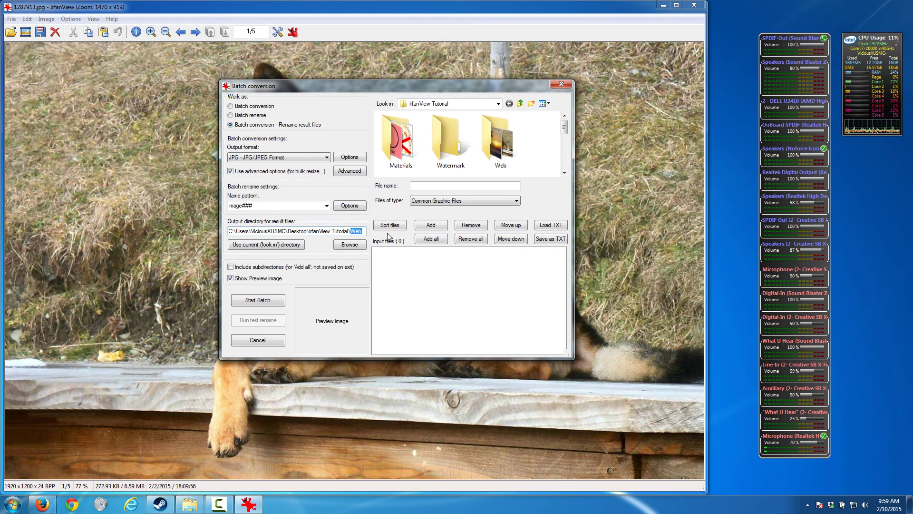
pyautogui.write('Waterm')
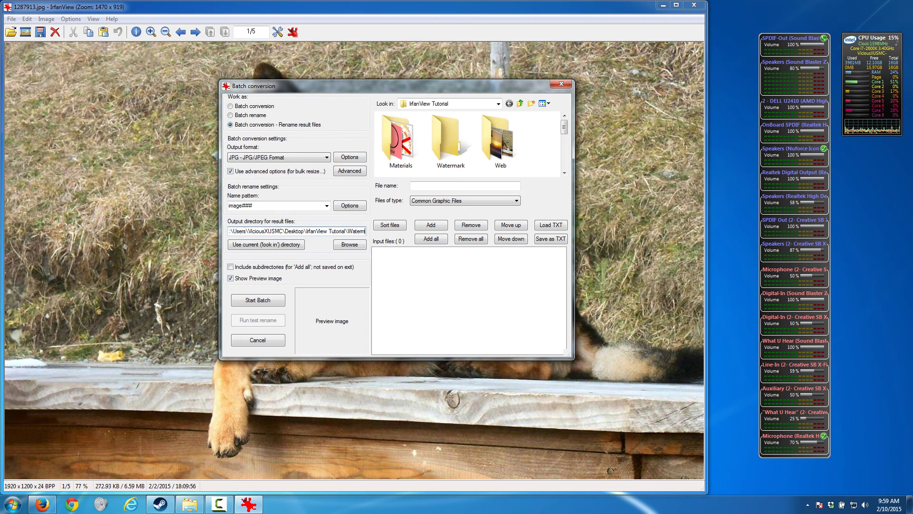
pyautogui.write('ark')
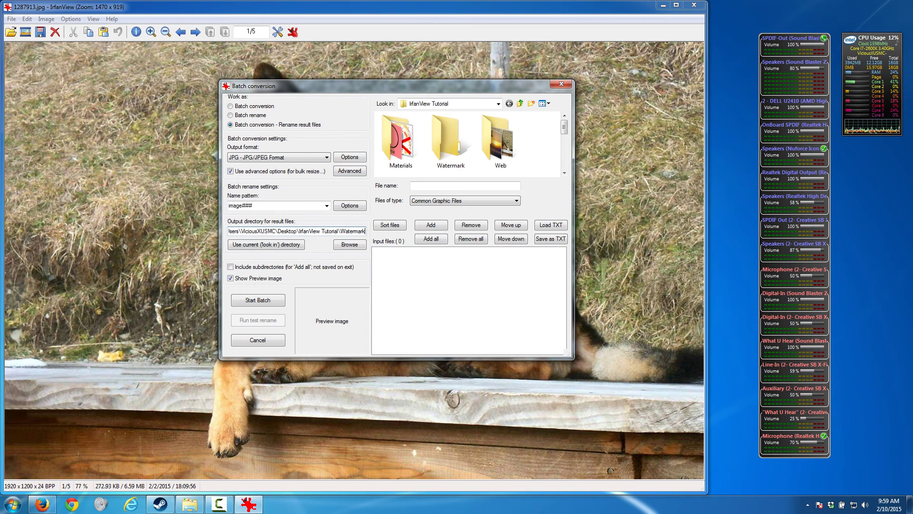
pyautogui.click(442, 240)
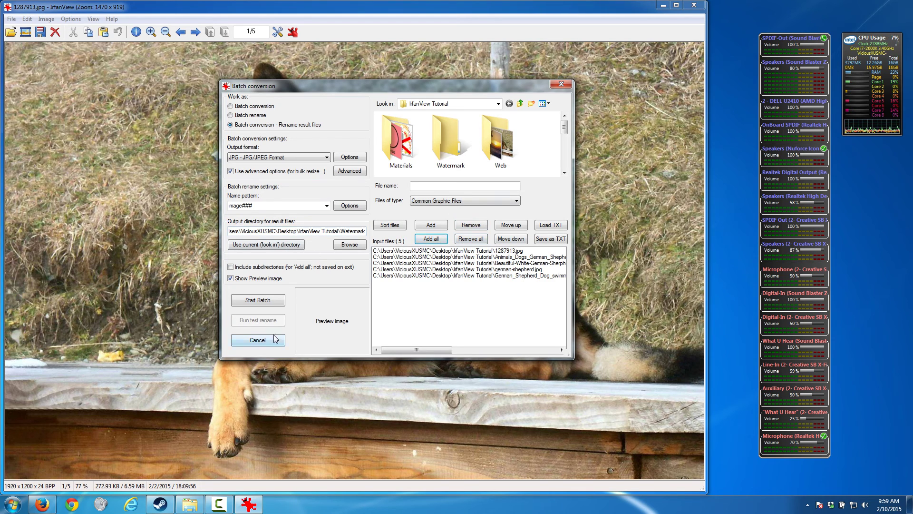
pyautogui.click(261, 303)
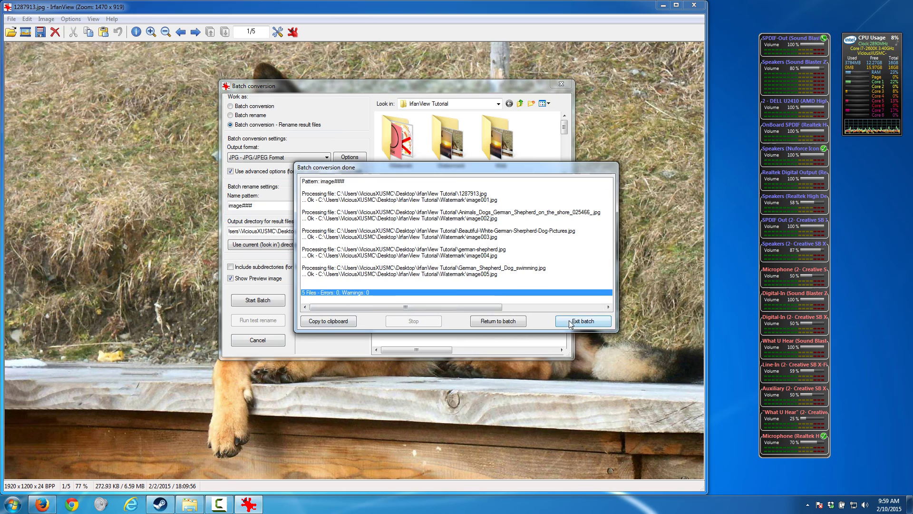
pyautogui.click(561, 322)
# Open image001.jpg from the Watermark folder, page through to image004, then back to image002.jpg
pyautogui.click(694, 4)
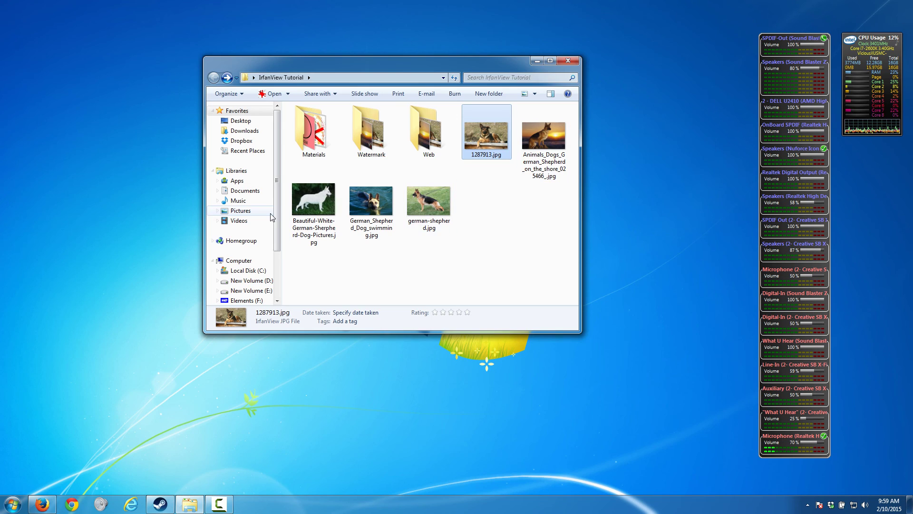
pyautogui.doubleClick(371, 136)
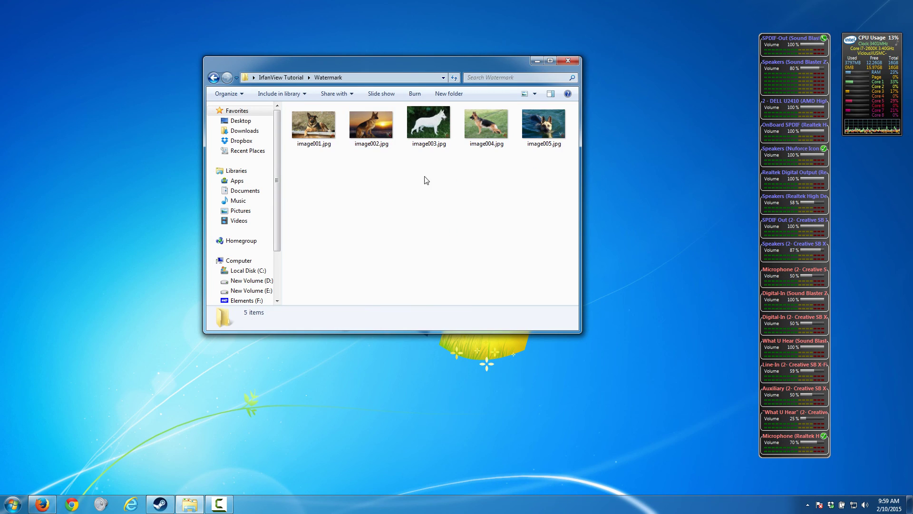
pyautogui.doubleClick(316, 128)
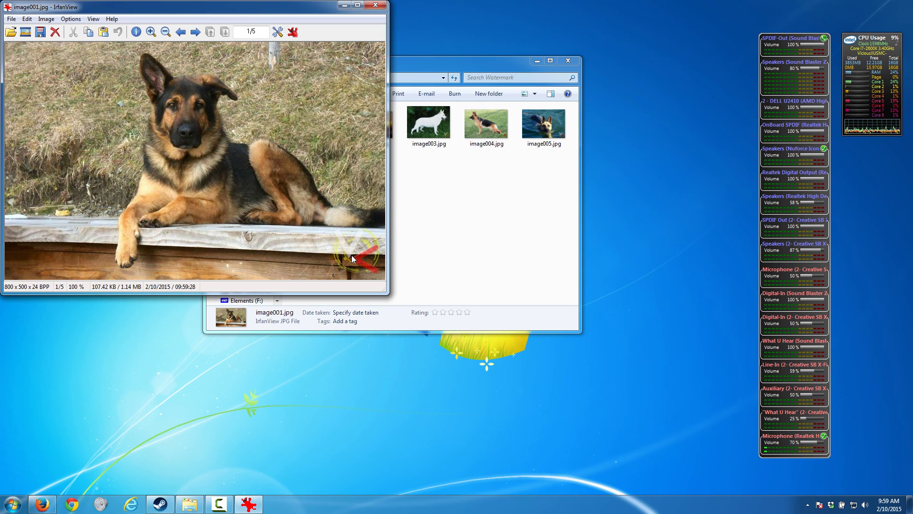
pyautogui.press('space')
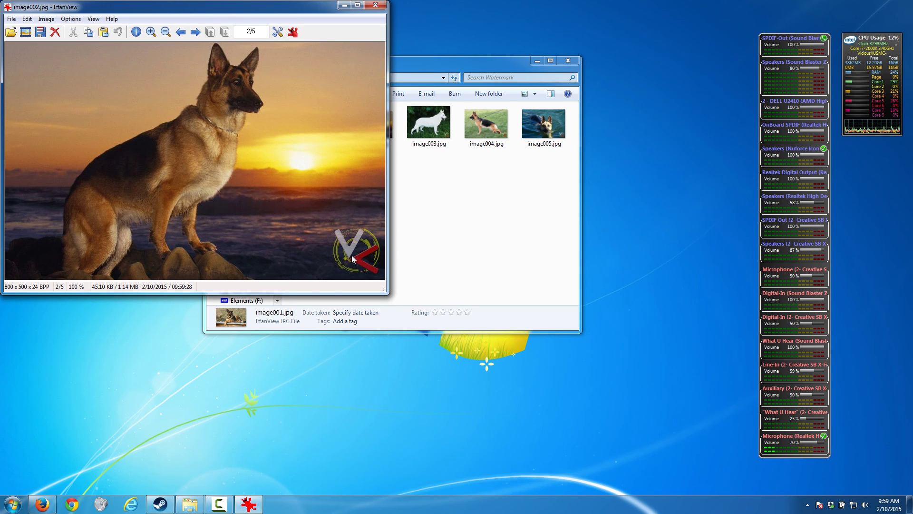
pyautogui.press('space')
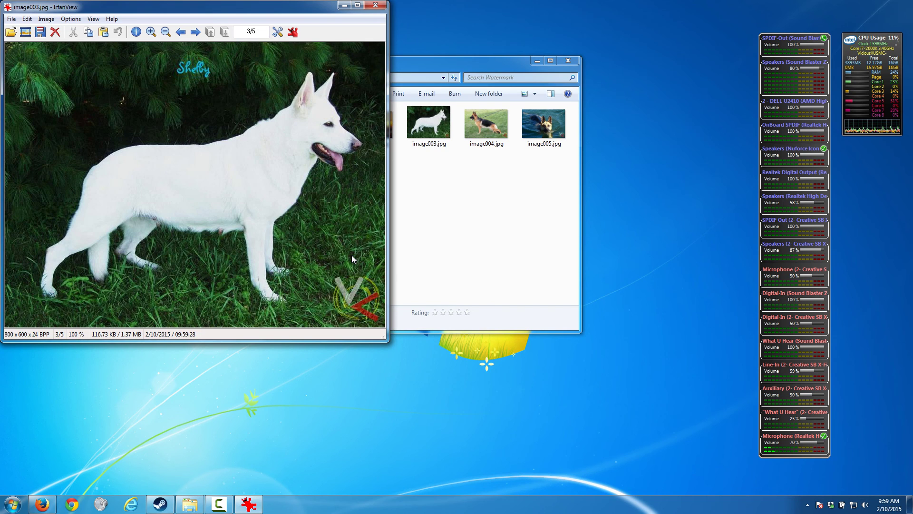
pyautogui.press('space')
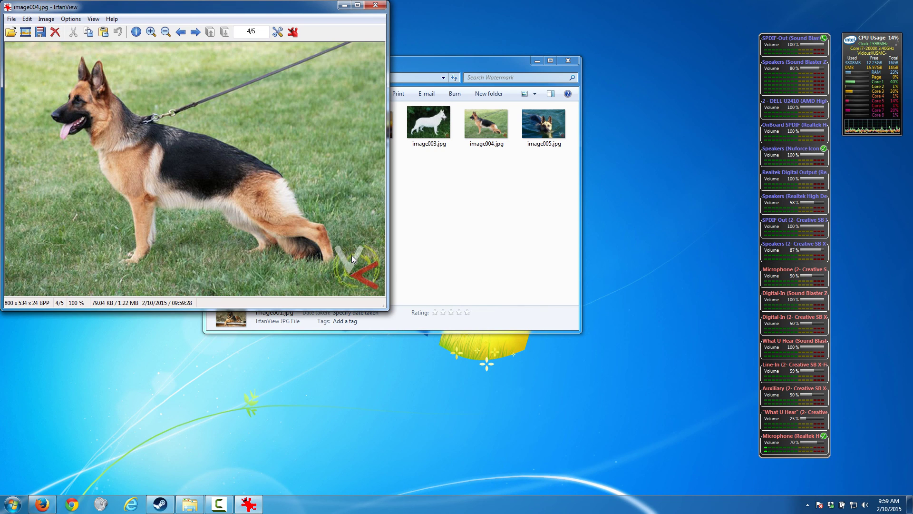
pyautogui.press('BackSpace')
pyautogui.press('BackSpace')
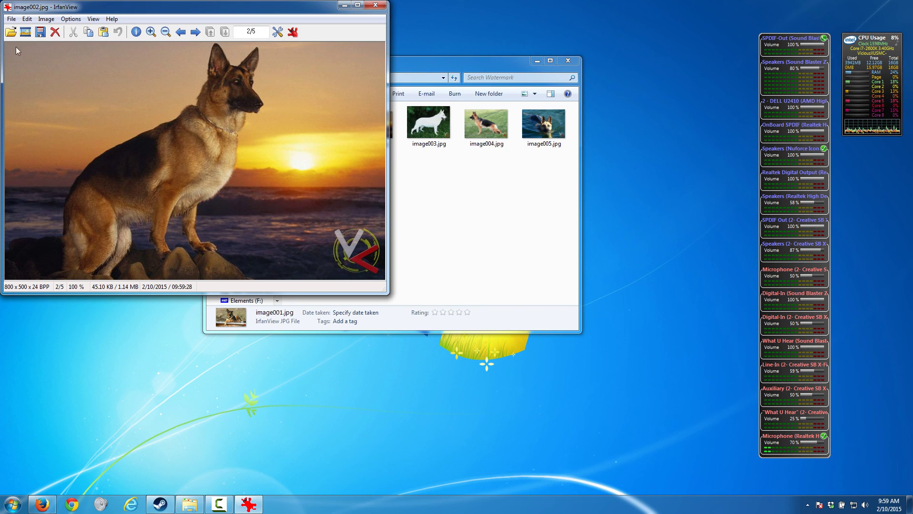
# Select the dog area up to the top edge and crop image002.jpg to 581 x 500
pyautogui.moveTo(39, 47); pyautogui.dragTo(316, 283)
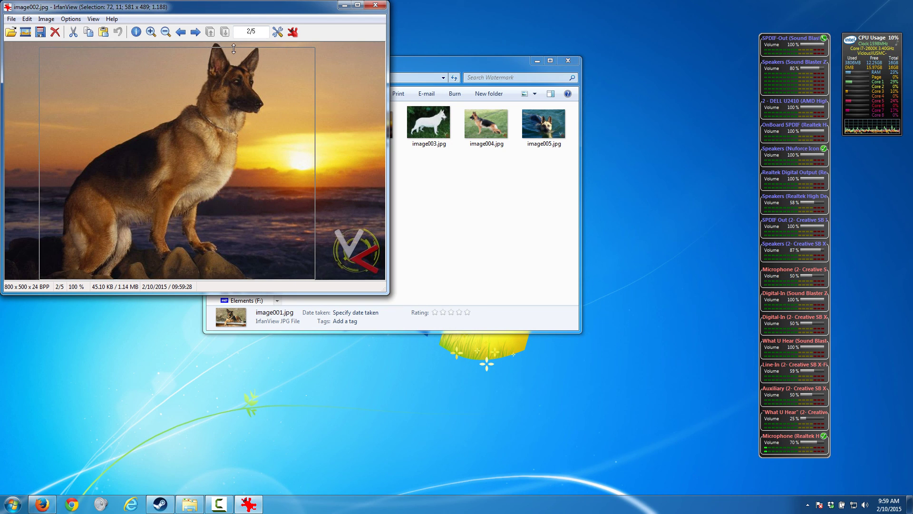
pyautogui.moveTo(235, 47); pyautogui.dragTo(235, 34)
pyautogui.click(27, 18)
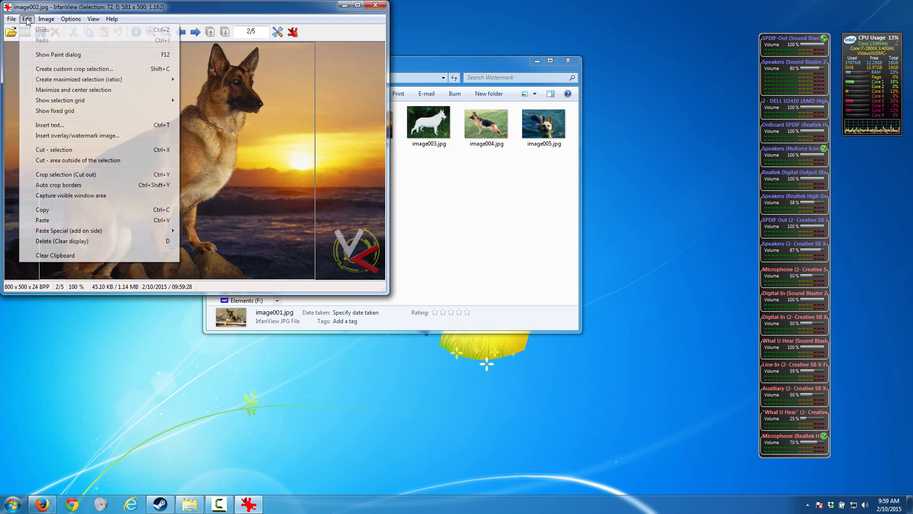
pyautogui.click(74, 177)
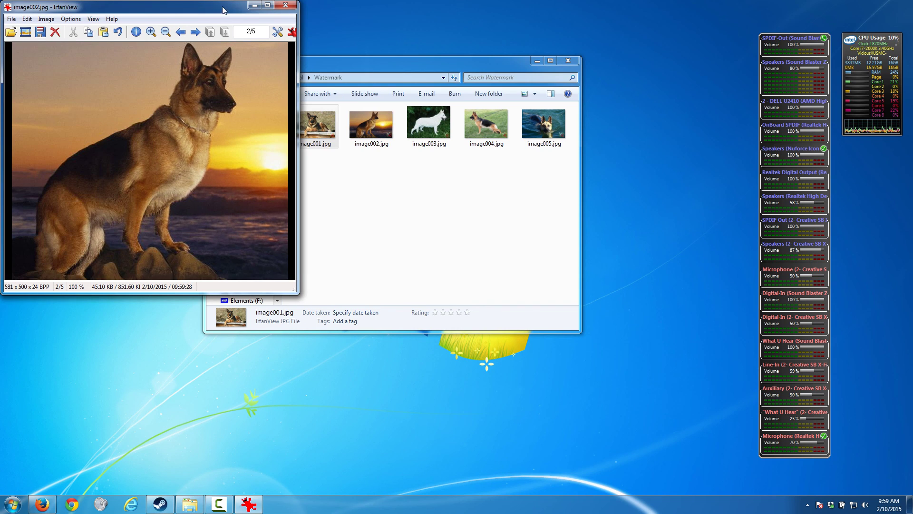
pyautogui.moveTo(224, 10); pyautogui.dragTo(397, 68)
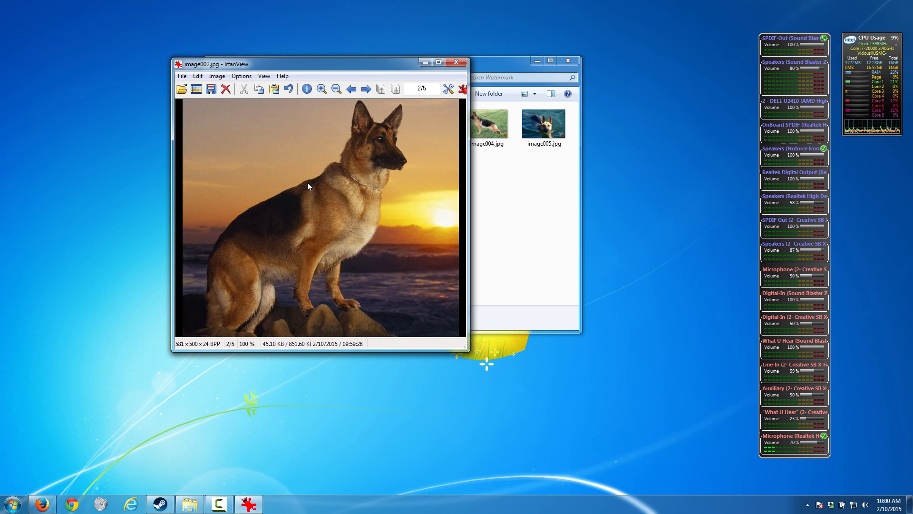
# Close the cropped image window, return to IrfanView Tutorial, and select the Materials folder
pyautogui.click(456, 62)
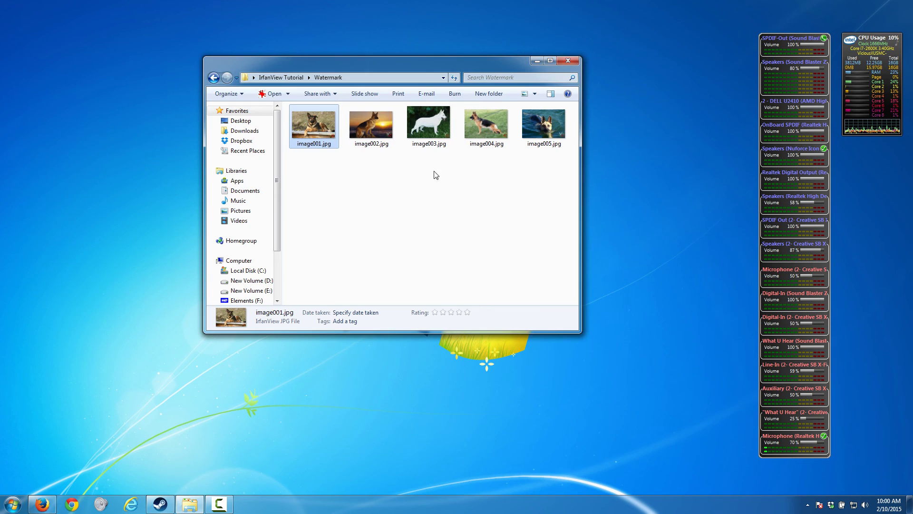
pyautogui.click(213, 78)
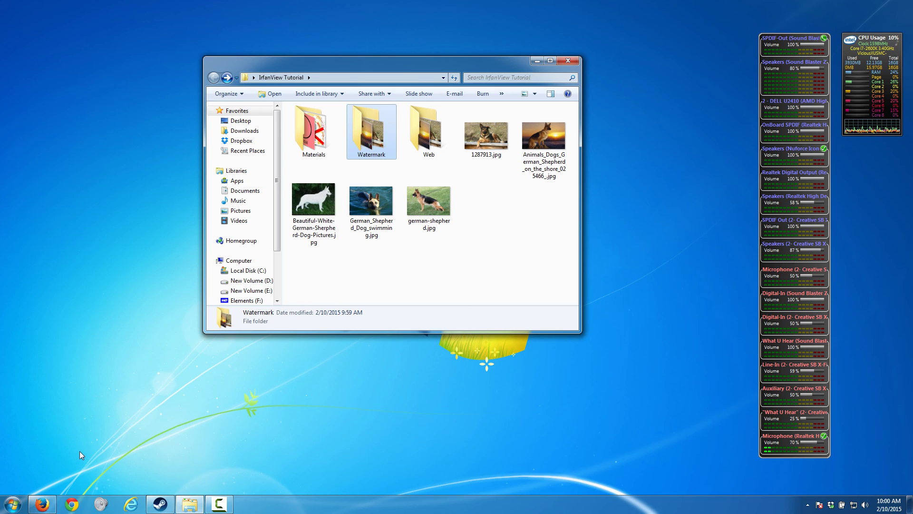
pyautogui.click(317, 144)
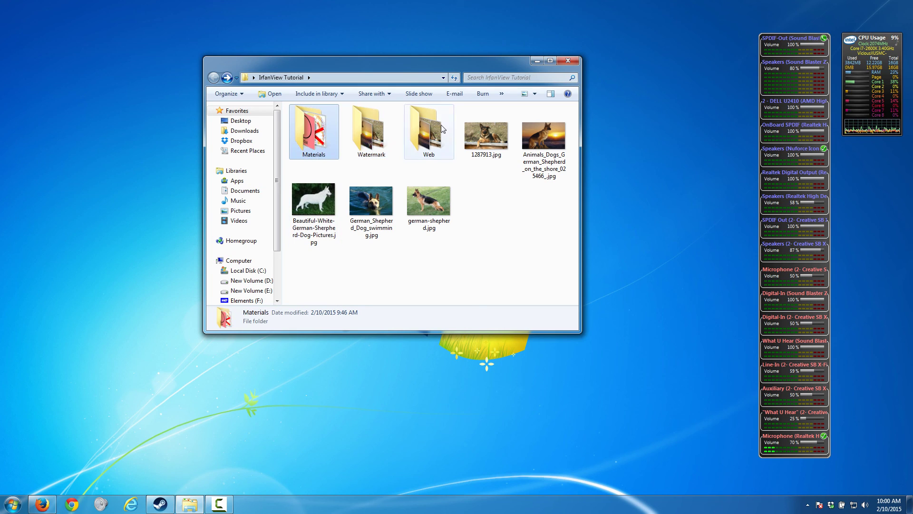